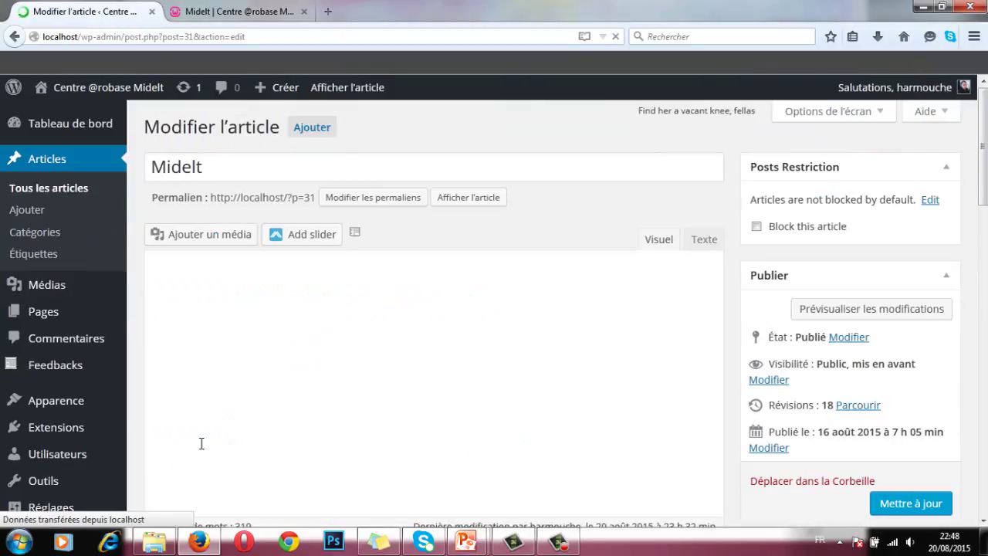
Return to Firefox from the slideshow and log out of the site through the Connexion page of its public view.
{"action": "scroll", "coordinate": [200, 444], "scroll_direction": "down", "scroll_amount": 1}
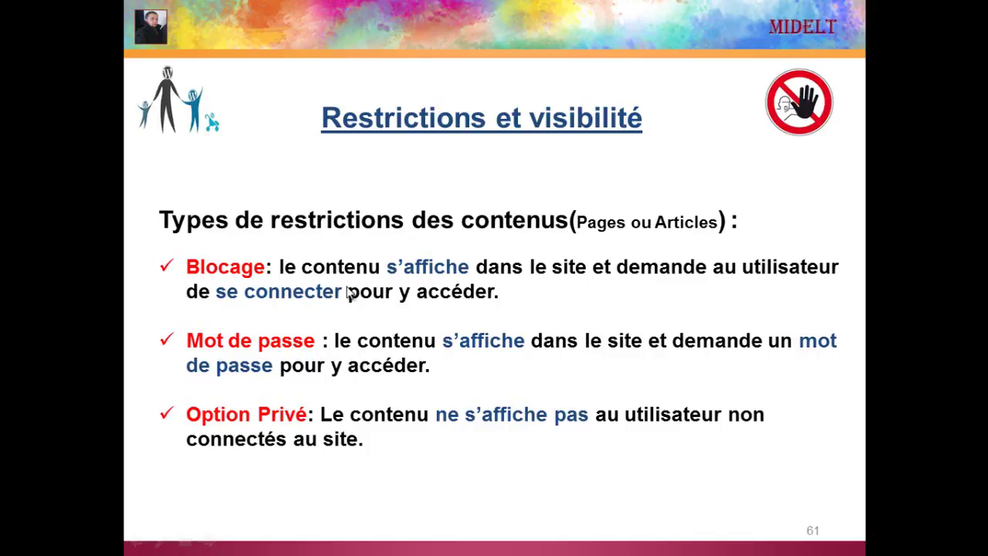
{"action": "key", "text": "alt+Tab"}
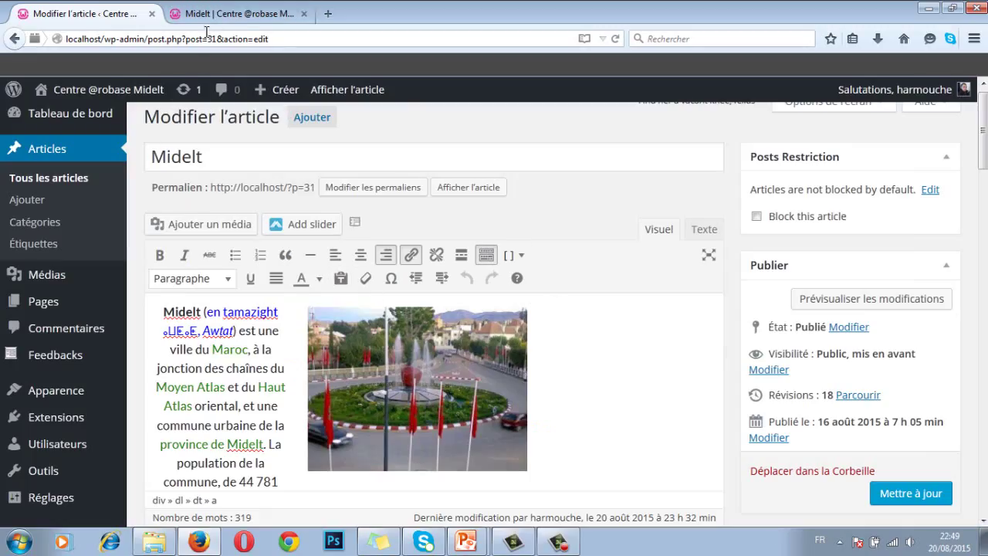
{"action": "left_click", "coordinate": [232, 13]}
{"action": "left_click", "coordinate": [164, 39]}
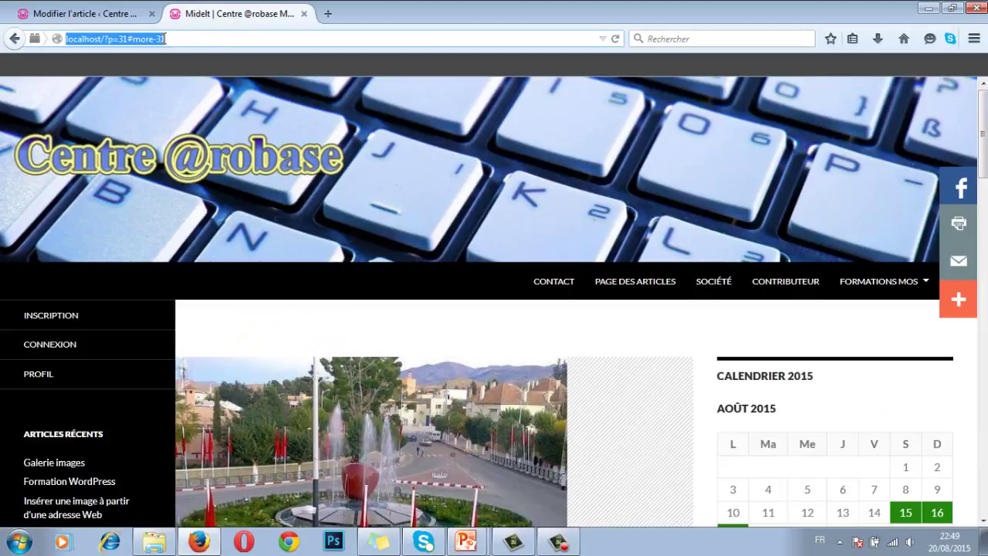
{"action": "left_click", "coordinate": [167, 38]}
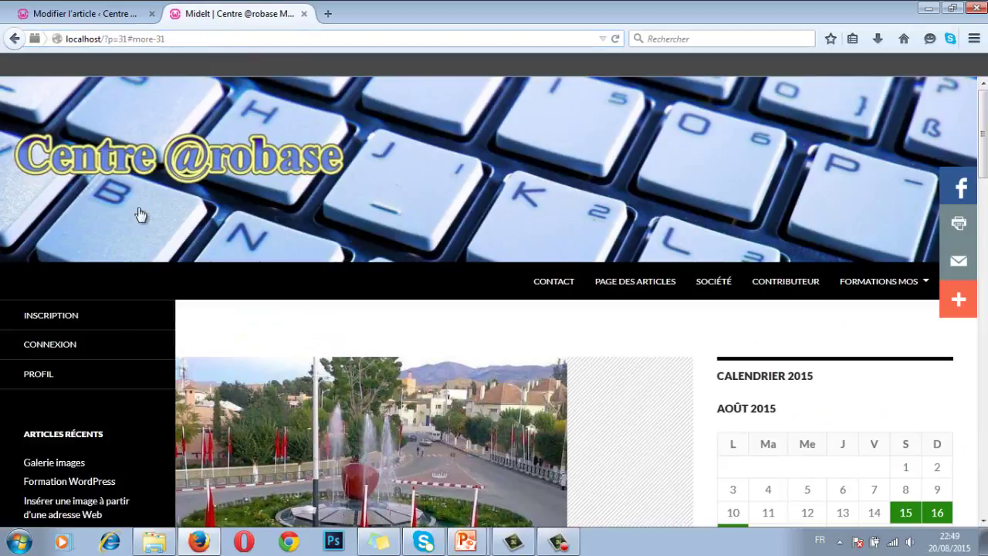
{"action": "left_click", "coordinate": [72, 347]}
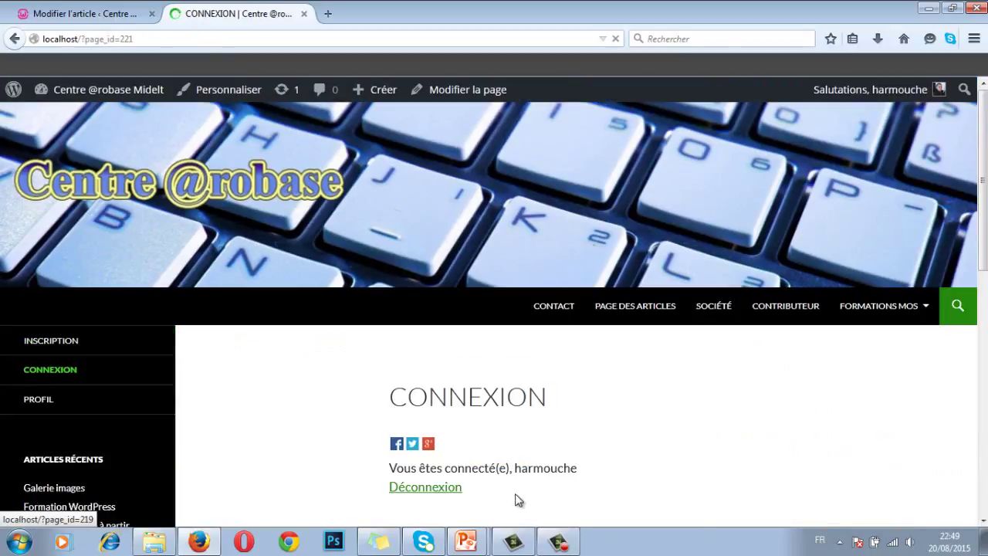
{"action": "left_click", "coordinate": [427, 489]}
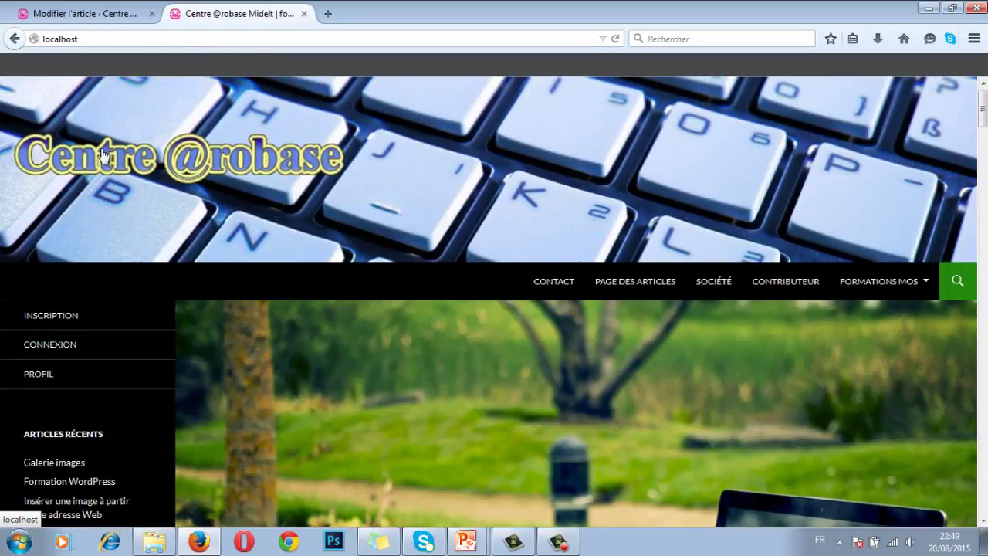
Open the full Midelt article from the home page as a logged-out visitor and look through its content.
{"action": "left_click", "coordinate": [103, 154]}
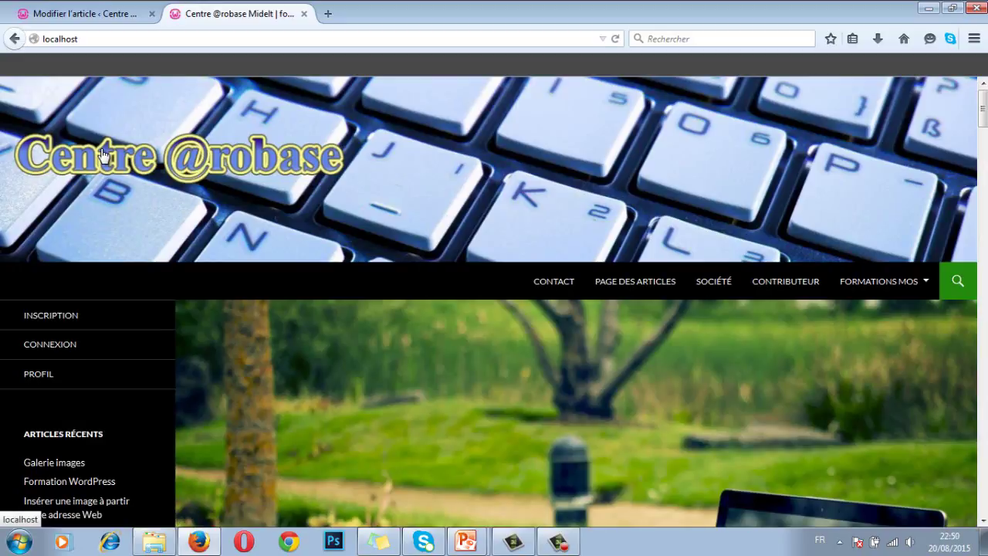
{"action": "left_click", "coordinate": [103, 154]}
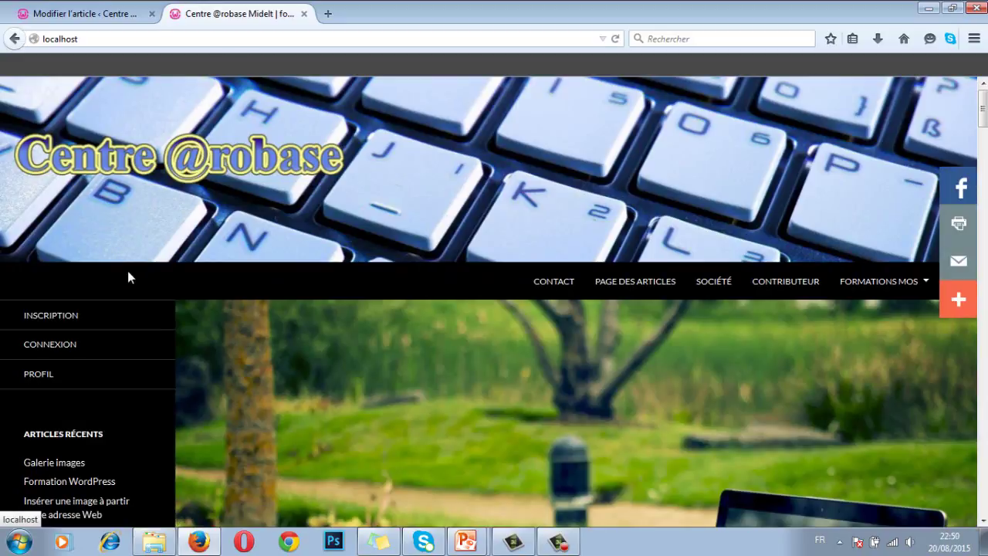
{"action": "scroll", "coordinate": [125, 286], "scroll_direction": "down", "scroll_amount": 5}
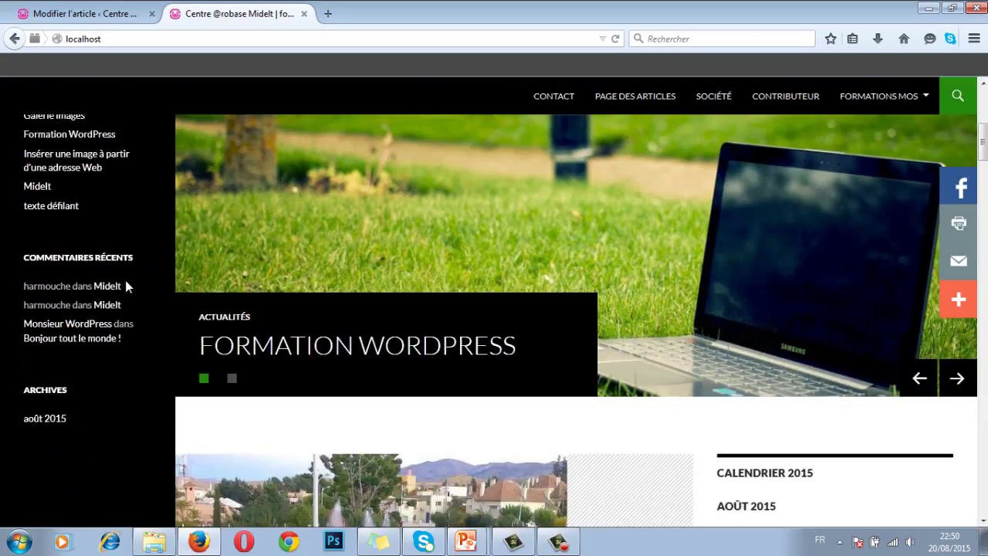
{"action": "scroll", "coordinate": [192, 275], "scroll_direction": "down", "scroll_amount": 6}
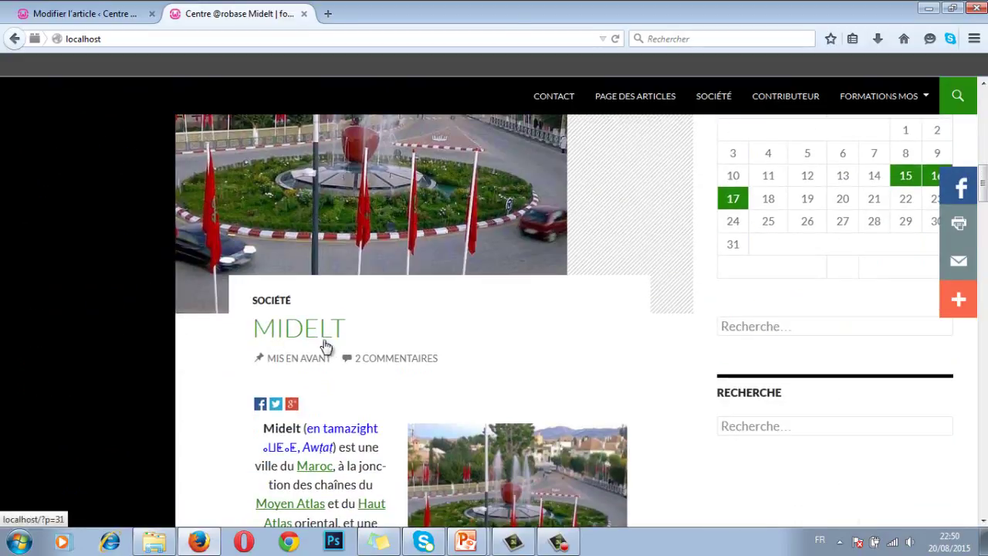
{"action": "scroll", "coordinate": [318, 355], "scroll_direction": "down", "scroll_amount": 3}
{"action": "scroll", "coordinate": [313, 362], "scroll_direction": "down", "scroll_amount": 2}
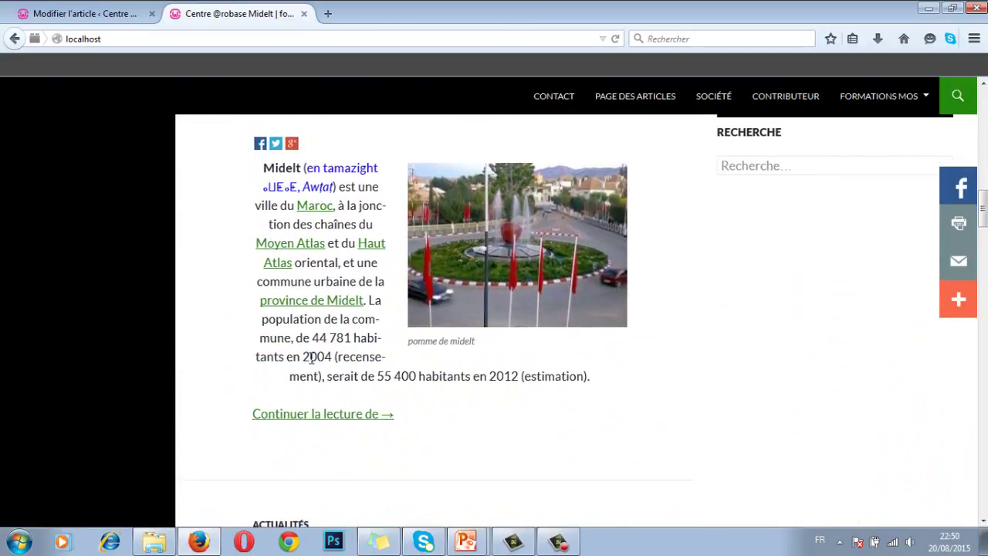
{"action": "left_click", "coordinate": [339, 420]}
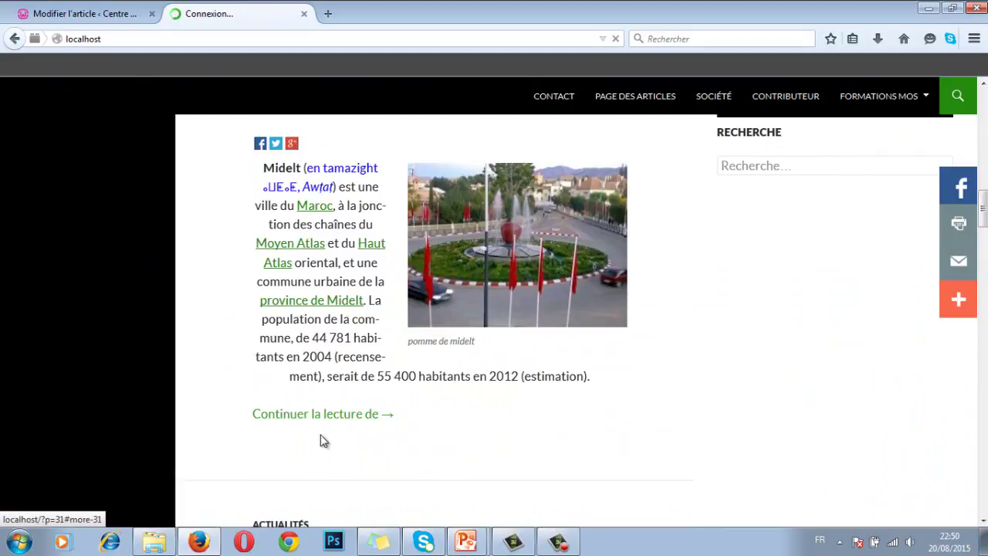
{"action": "scroll", "coordinate": [324, 355], "scroll_direction": "down", "scroll_amount": 4}
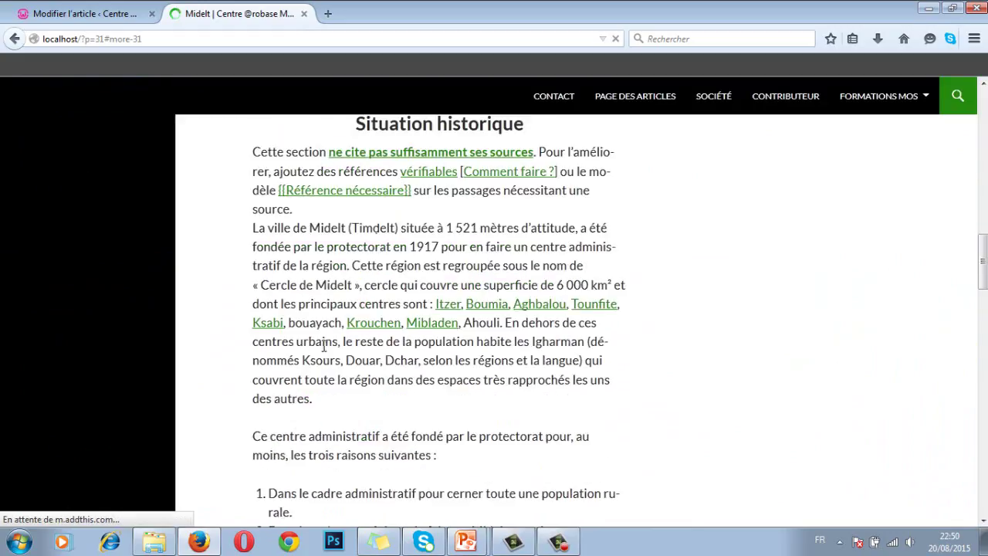
{"action": "scroll", "coordinate": [352, 203], "scroll_direction": "up", "scroll_amount": 8}
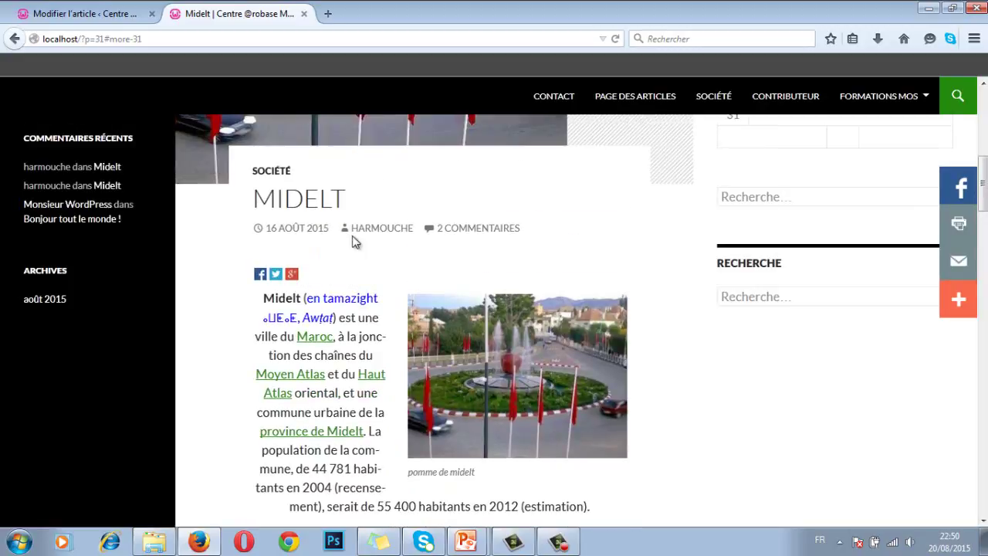
{"action": "scroll", "coordinate": [353, 238], "scroll_direction": "down", "scroll_amount": 3}
{"action": "scroll", "coordinate": [334, 329], "scroll_direction": "up", "scroll_amount": 4}
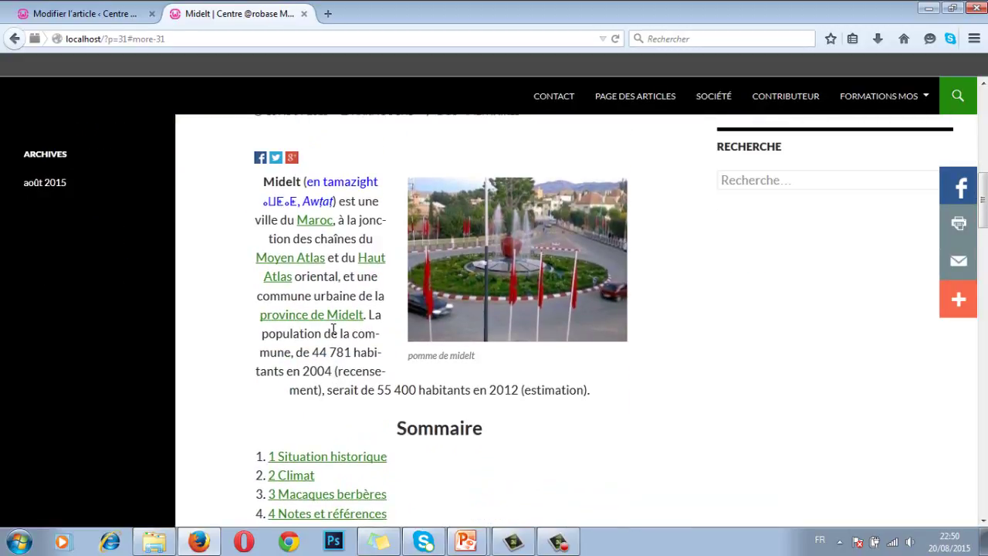
{"action": "scroll", "coordinate": [334, 329], "scroll_direction": "up", "scroll_amount": 5}
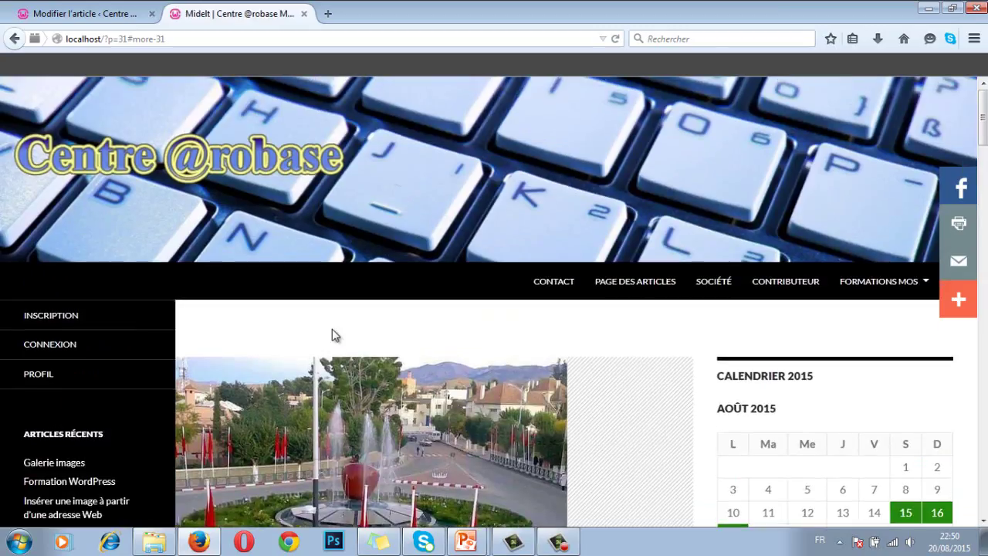
In the Midelt article's editor, log back in with the saved credentials, then block the article and update it.
{"action": "left_click", "coordinate": [87, 17]}
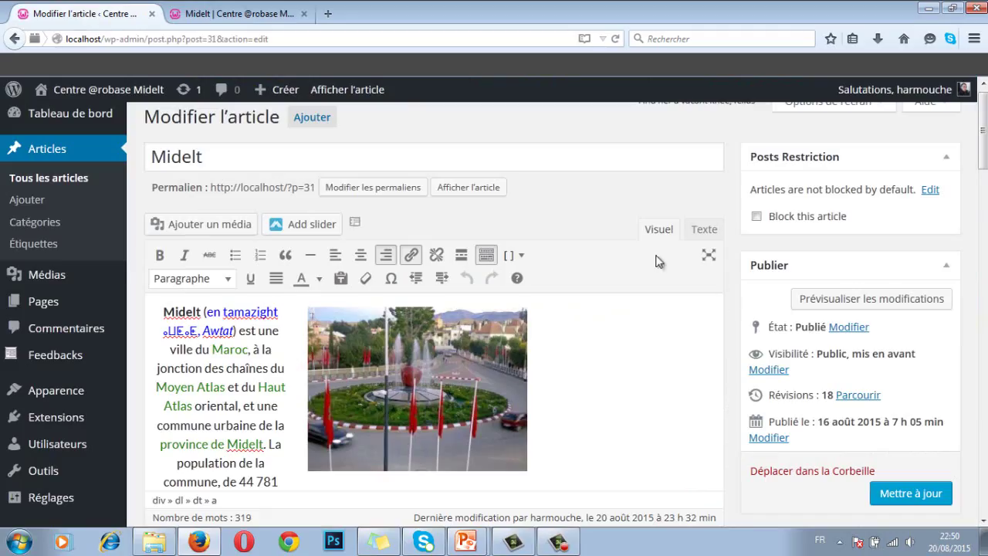
{"action": "left_click", "coordinate": [791, 220]}
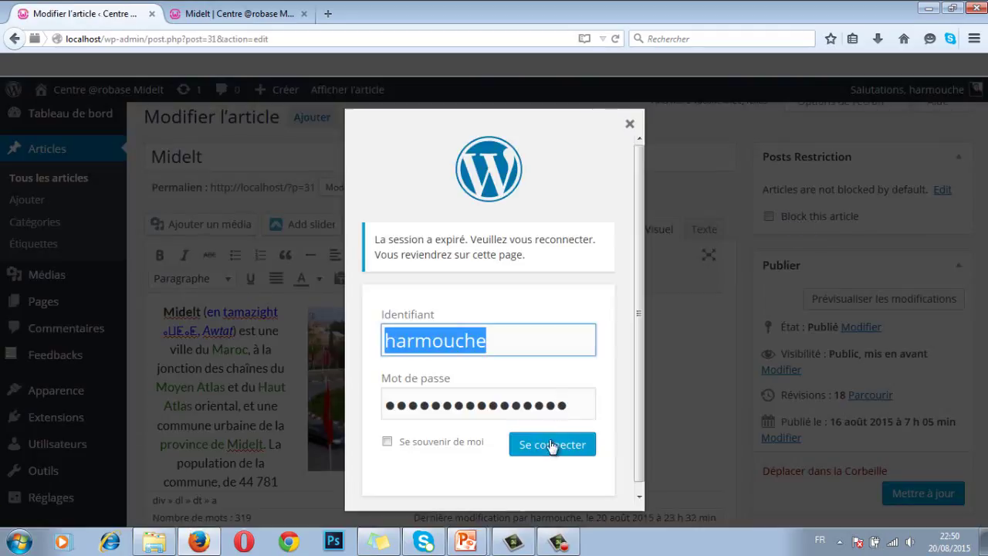
{"action": "left_click", "coordinate": [555, 445]}
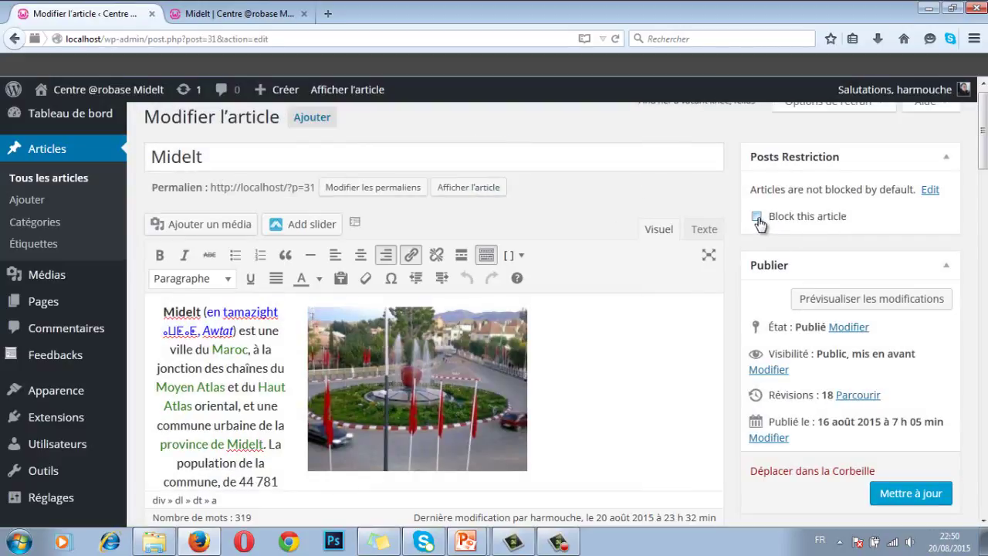
{"action": "left_click", "coordinate": [757, 218]}
{"action": "left_click", "coordinate": [904, 495]}
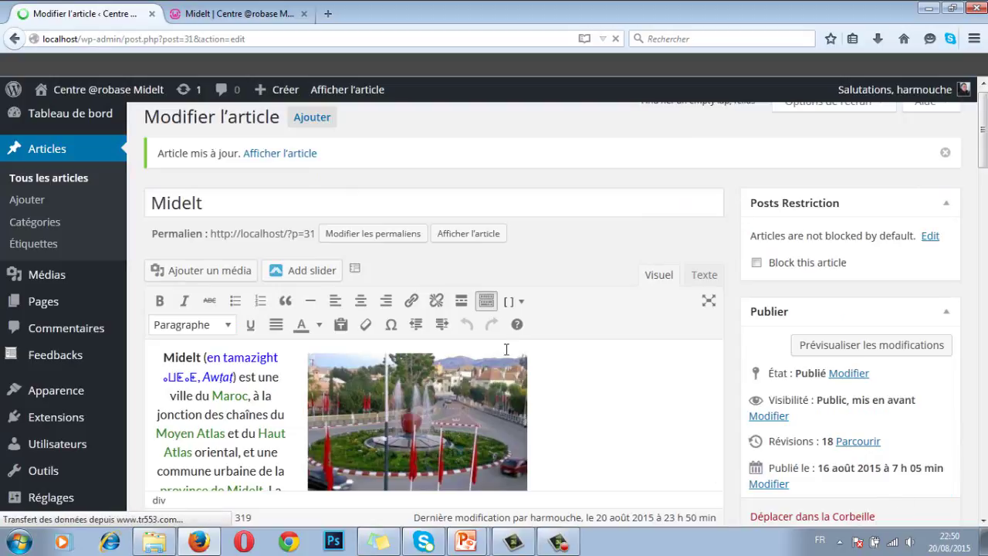
Reload the Midelt article in the public view and log out of the site through the Connexion page.
{"action": "left_click", "coordinate": [234, 15]}
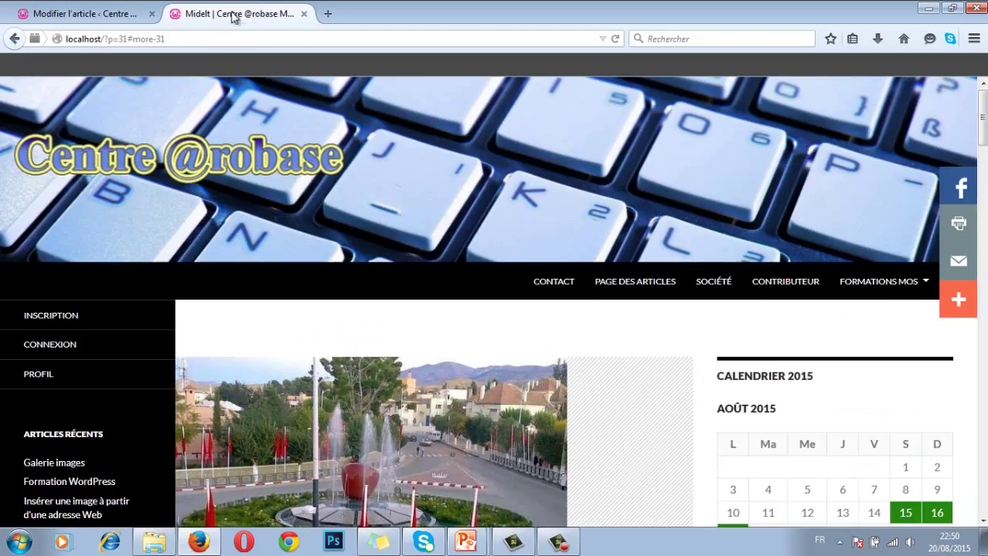
{"action": "left_click", "coordinate": [164, 39]}
{"action": "key", "text": "Return"}
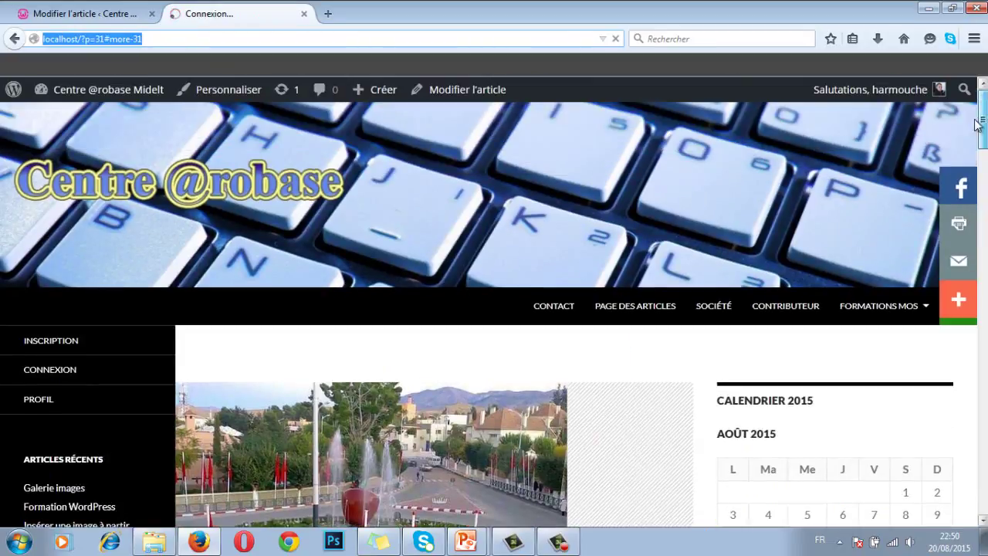
{"action": "left_click", "coordinate": [71, 376]}
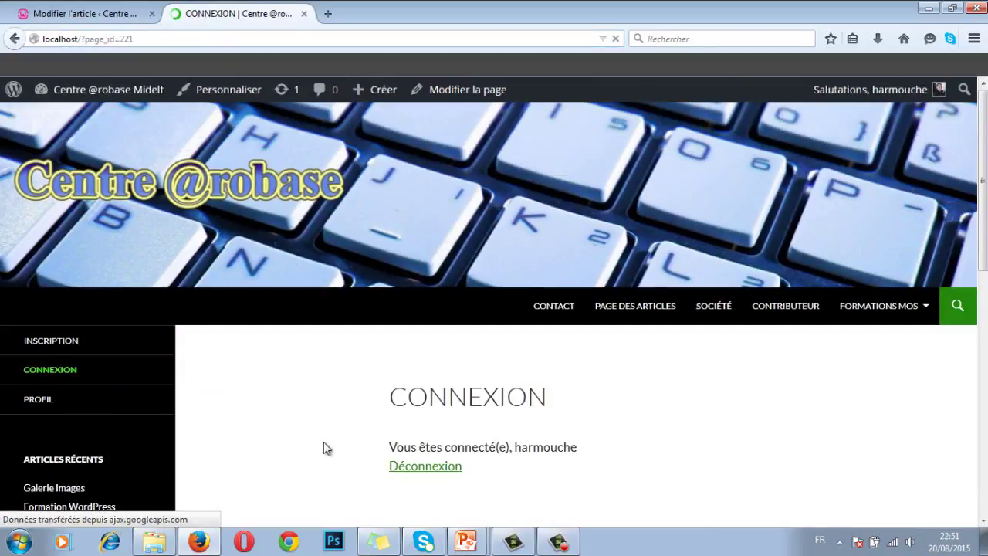
{"action": "left_click", "coordinate": [401, 466]}
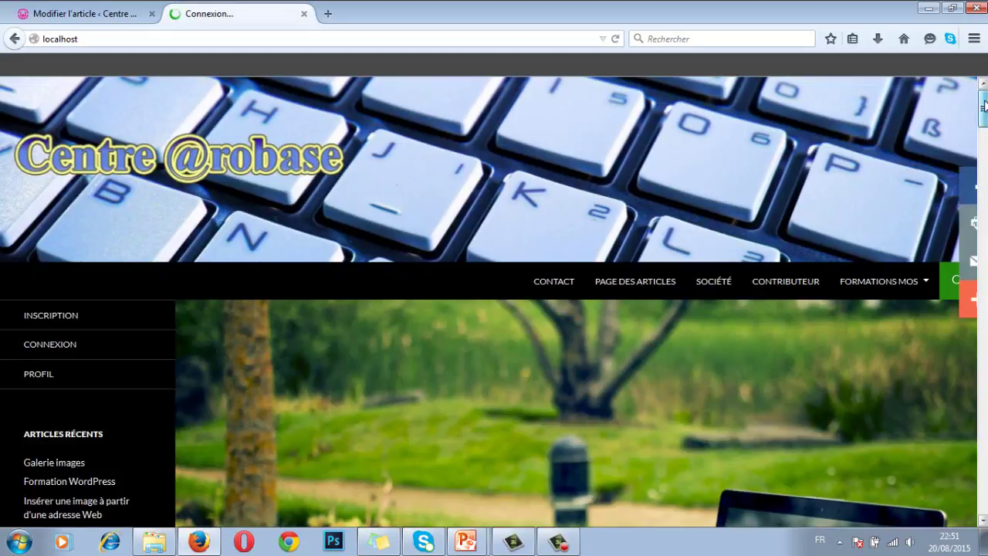
Open the full Midelt article from the home page and log in with the prefilled credentials in its form for registered users.
{"action": "left_click_drag", "start_coordinate": [984, 115], "coordinate": [984, 209]}
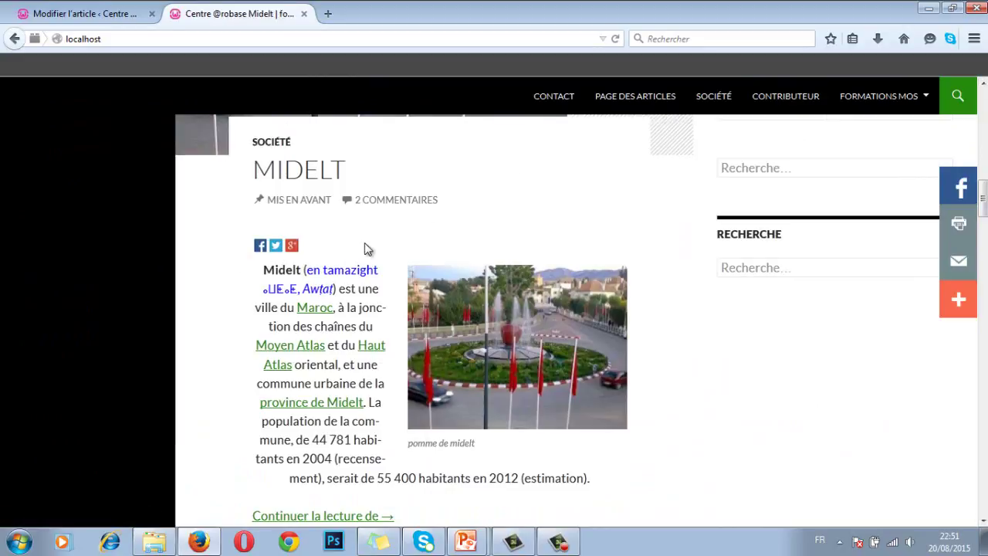
{"action": "scroll", "coordinate": [984, 221], "scroll_direction": "down", "scroll_amount": 1}
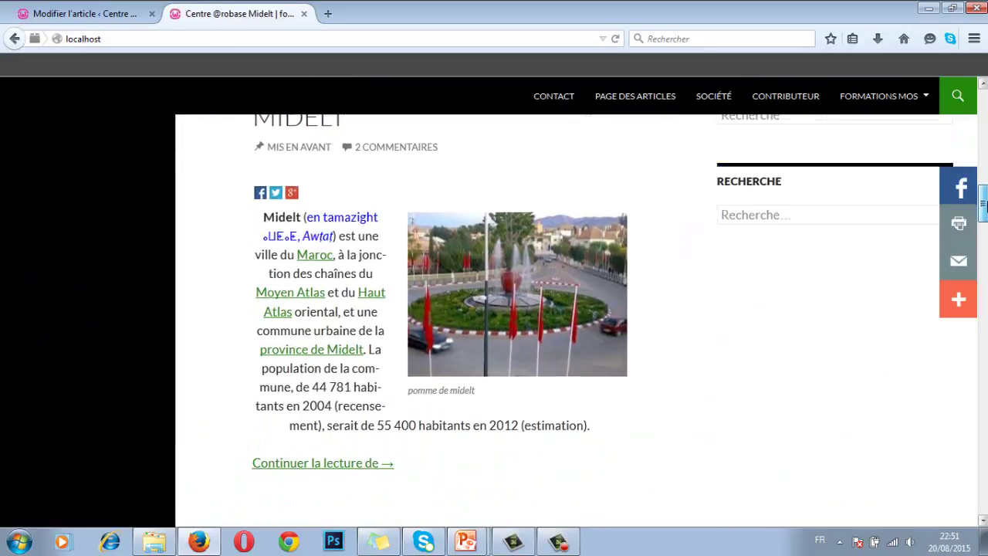
{"action": "left_click", "coordinate": [351, 467]}
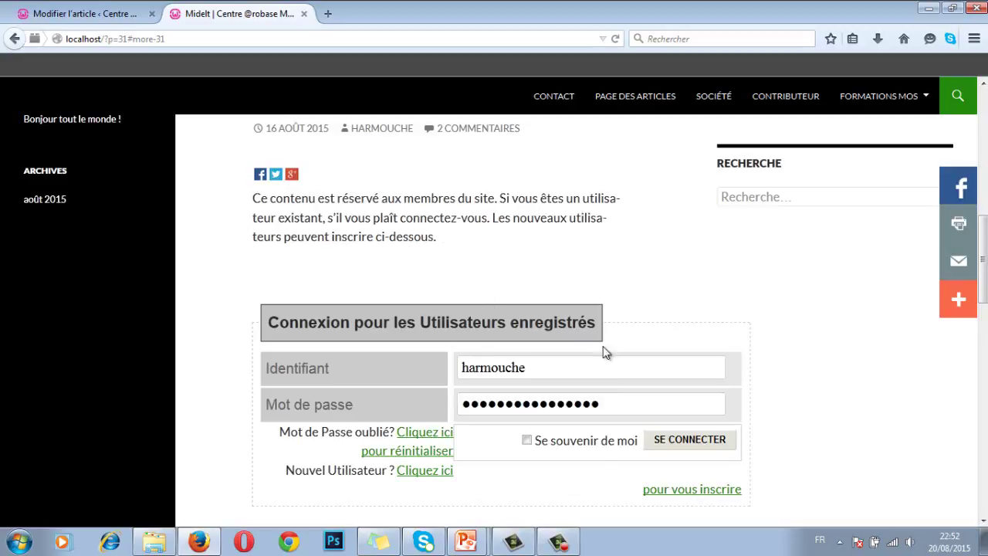
{"action": "left_click_drag", "start_coordinate": [551, 368], "coordinate": [441, 367]}
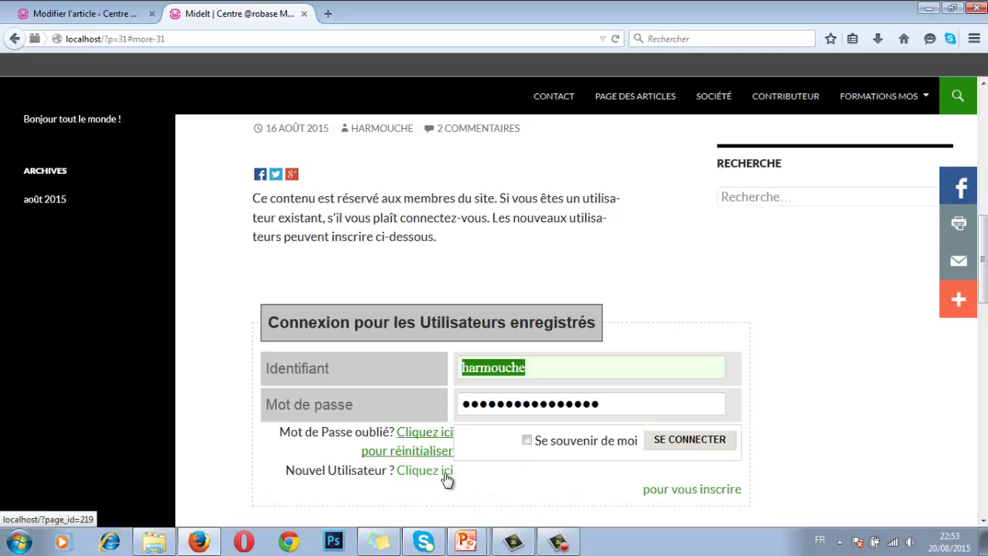
{"action": "left_click", "coordinate": [678, 443]}
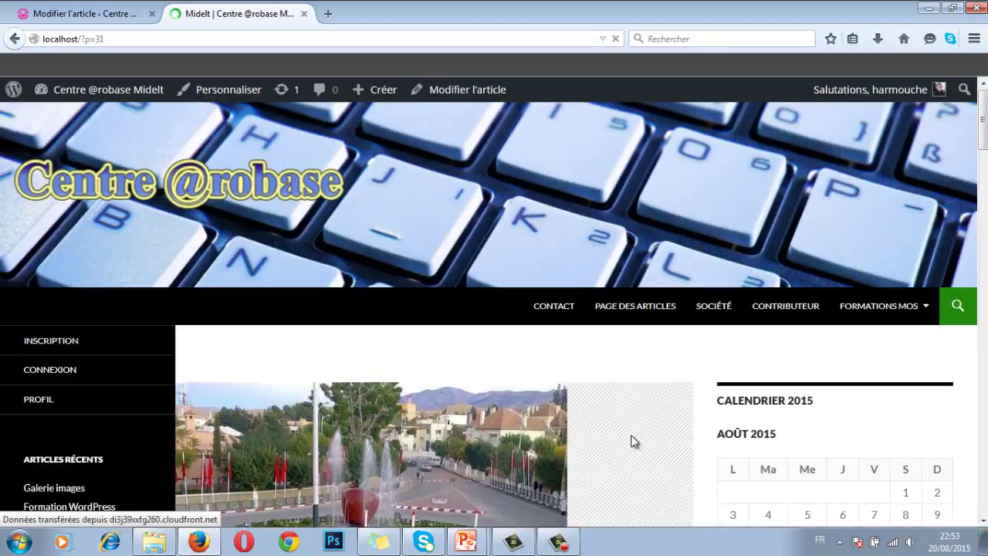
Examine the Midelt article as a logged-in member, consult the content restriction types in the PowerPoint slideshow, and return to Firefox.
{"action": "scroll", "coordinate": [456, 370], "scroll_direction": "down", "scroll_amount": 3}
{"action": "scroll", "coordinate": [438, 359], "scroll_direction": "down", "scroll_amount": 15}
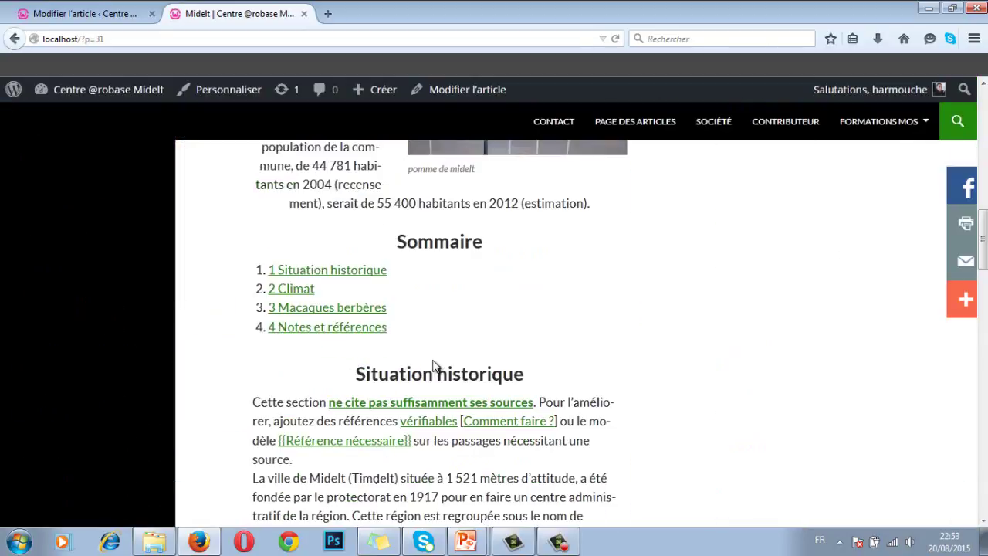
{"action": "scroll", "coordinate": [433, 359], "scroll_direction": "down", "scroll_amount": 1}
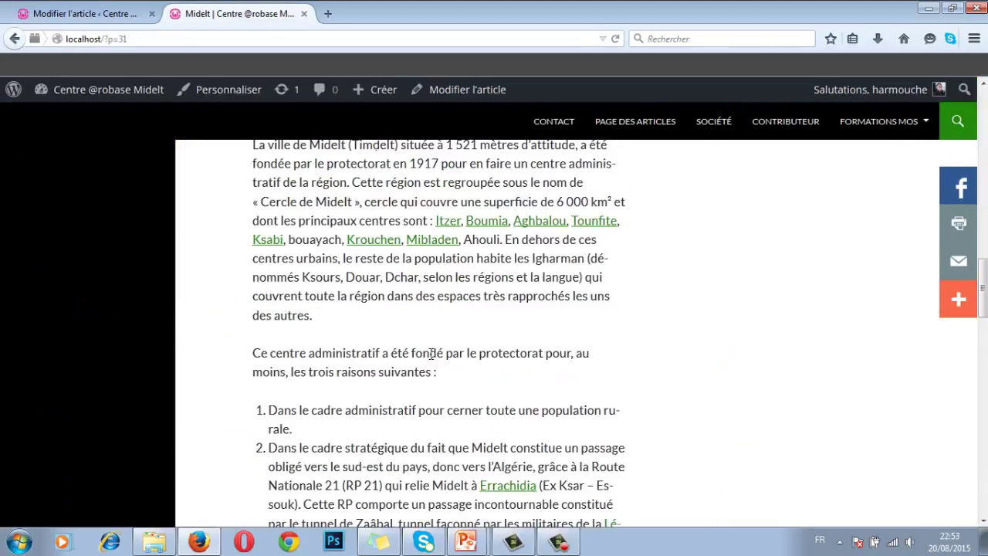
{"action": "scroll", "coordinate": [431, 355], "scroll_direction": "up", "scroll_amount": 4}
{"action": "scroll", "coordinate": [430, 359], "scroll_direction": "up", "scroll_amount": 10}
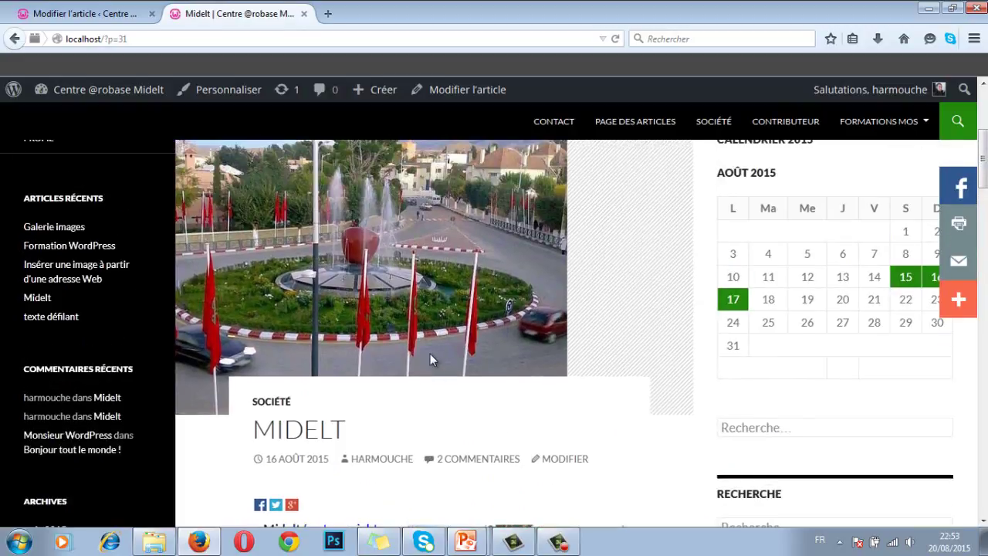
{"action": "mouse_move", "coordinate": [465, 542]}
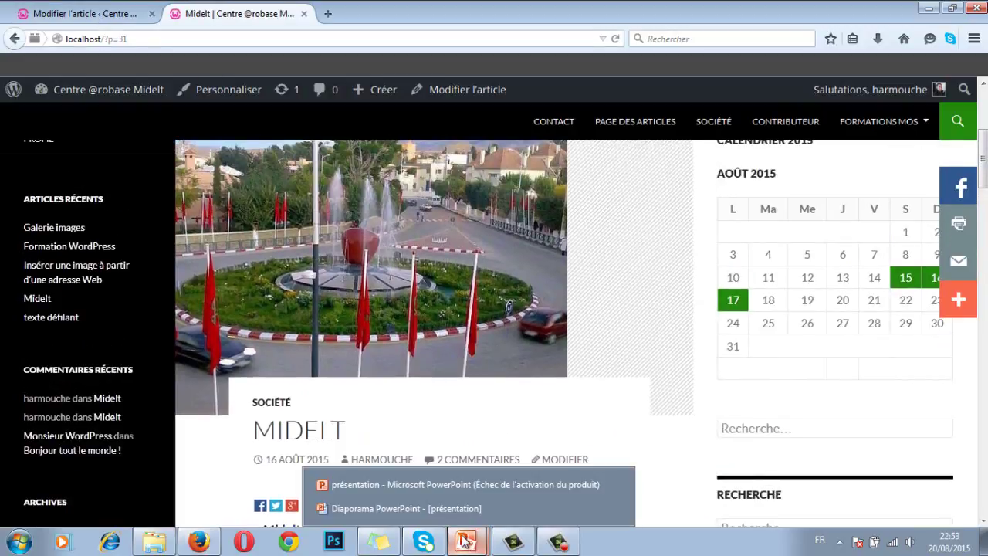
{"action": "left_click", "coordinate": [426, 509]}
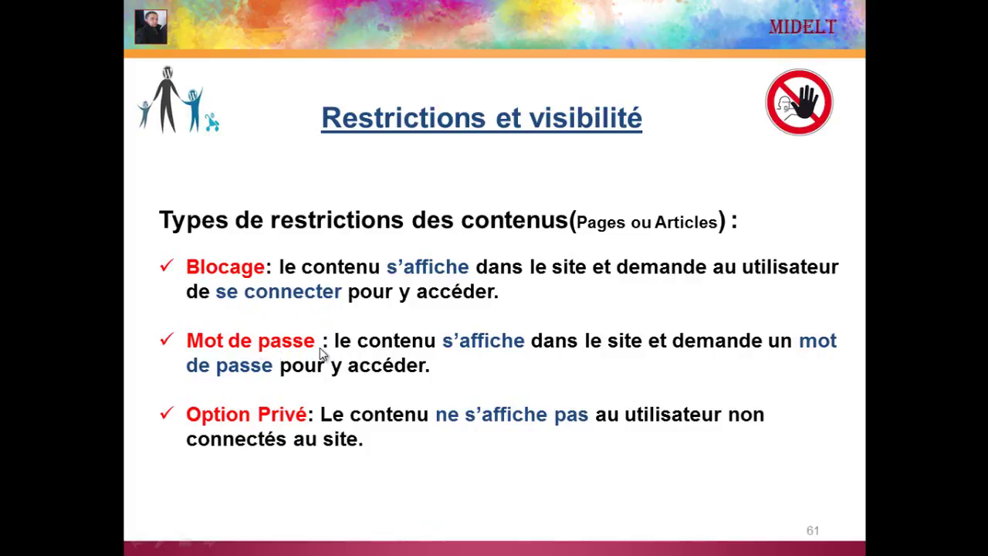
{"action": "key", "text": "alt+Tab"}
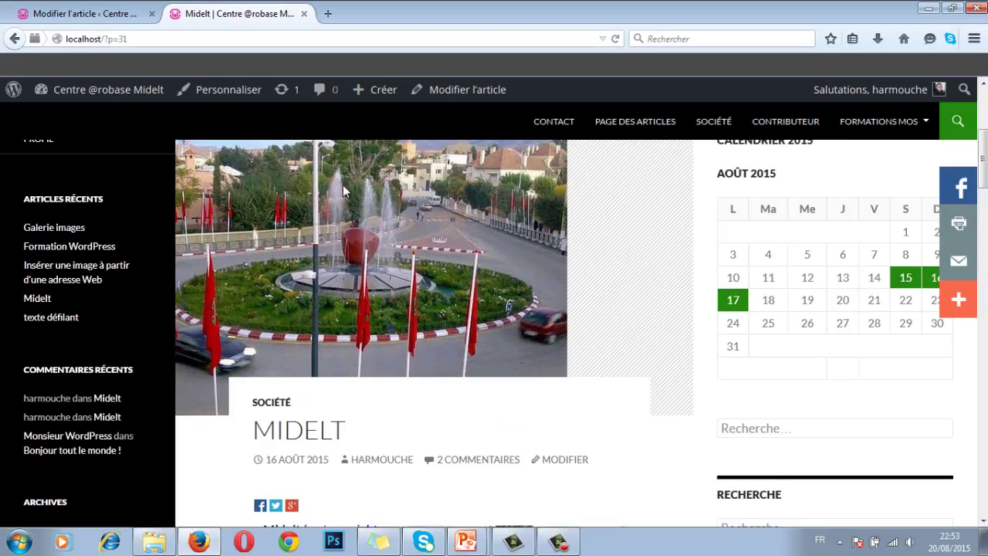
Return to the Midelt article's editor, log back in with the saved credentials, and unblock the article.
{"action": "left_click", "coordinate": [75, 15]}
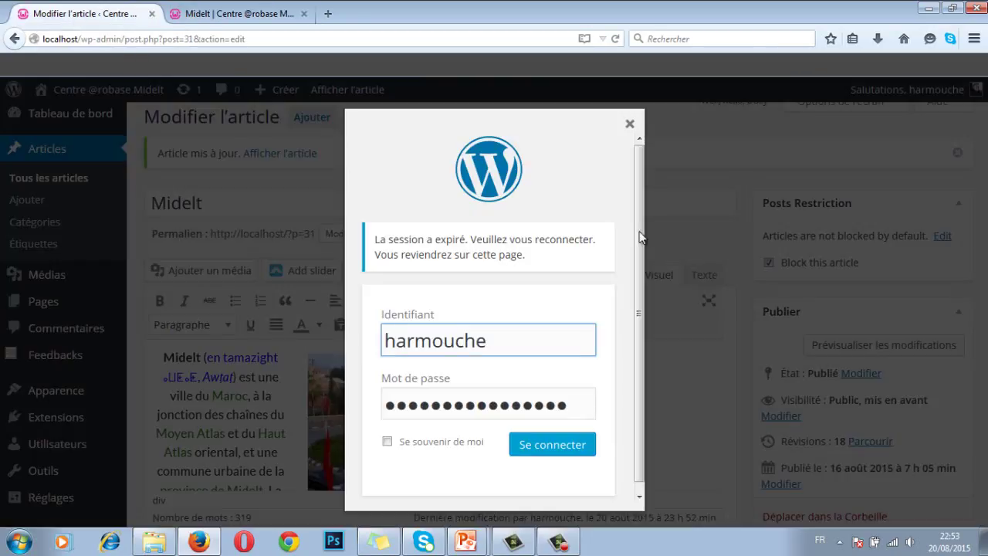
{"action": "left_click", "coordinate": [573, 445]}
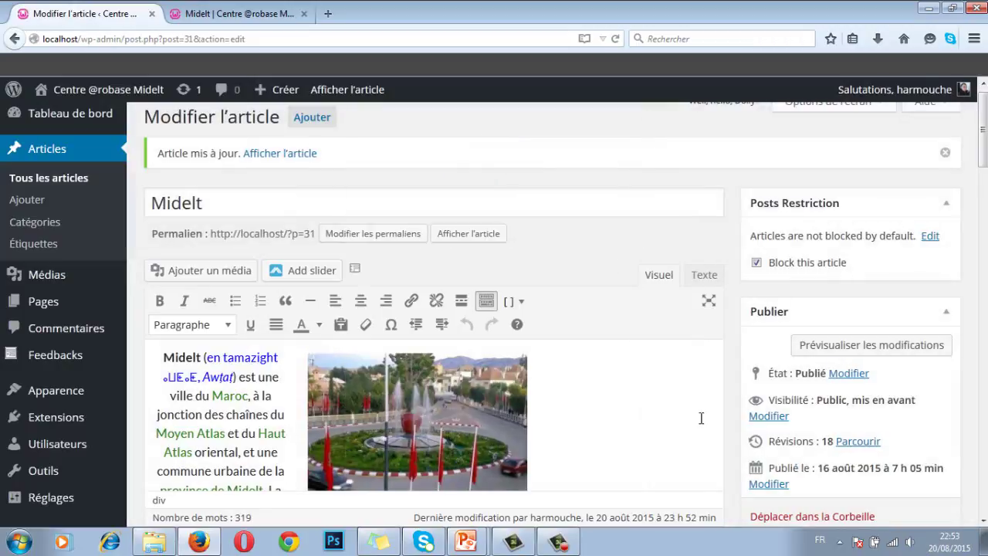
{"action": "left_click", "coordinate": [757, 263]}
Change the Midelt article's visibility to password-protected, enter an article password, and update the article.
{"action": "scroll", "coordinate": [849, 293], "scroll_direction": "down", "scroll_amount": 2}
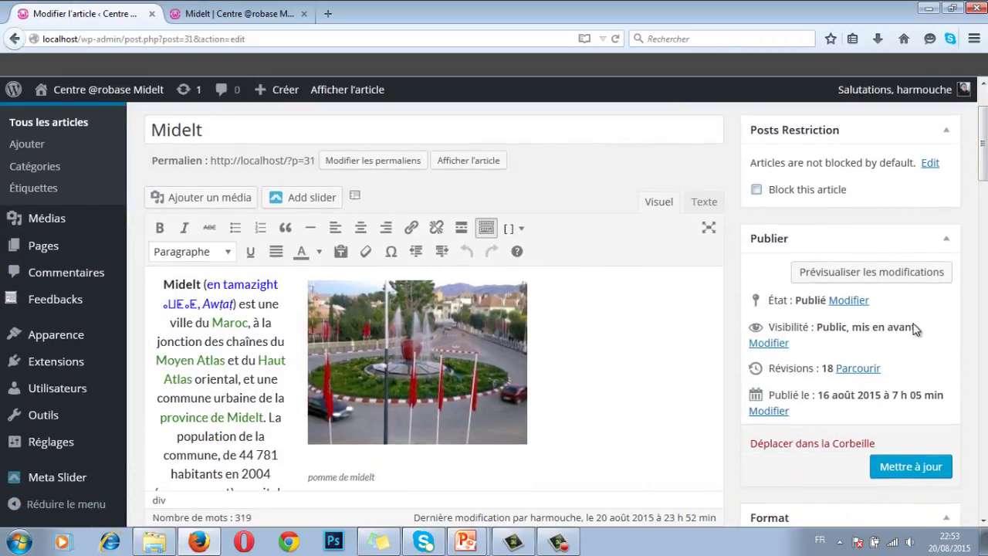
{"action": "left_click", "coordinate": [776, 344]}
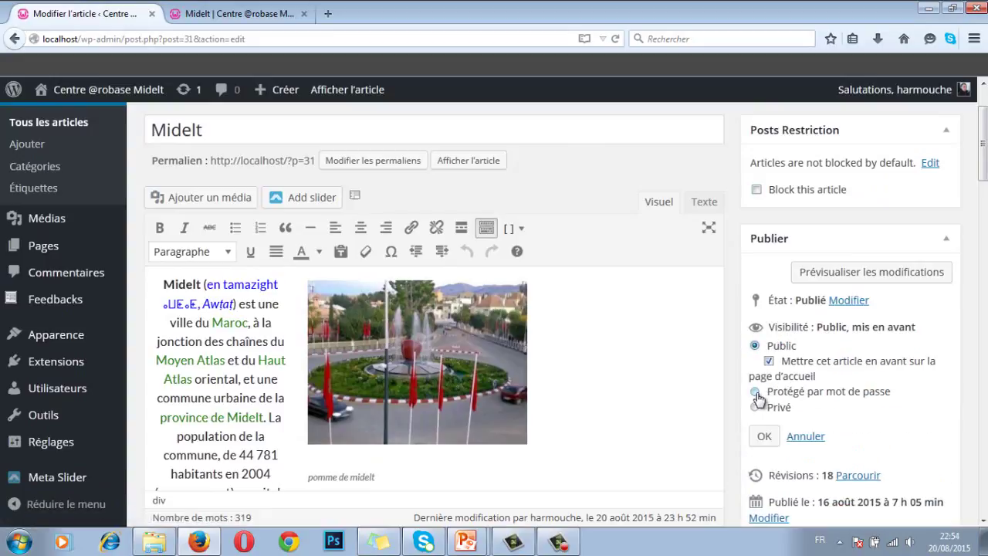
{"action": "left_click", "coordinate": [755, 392]}
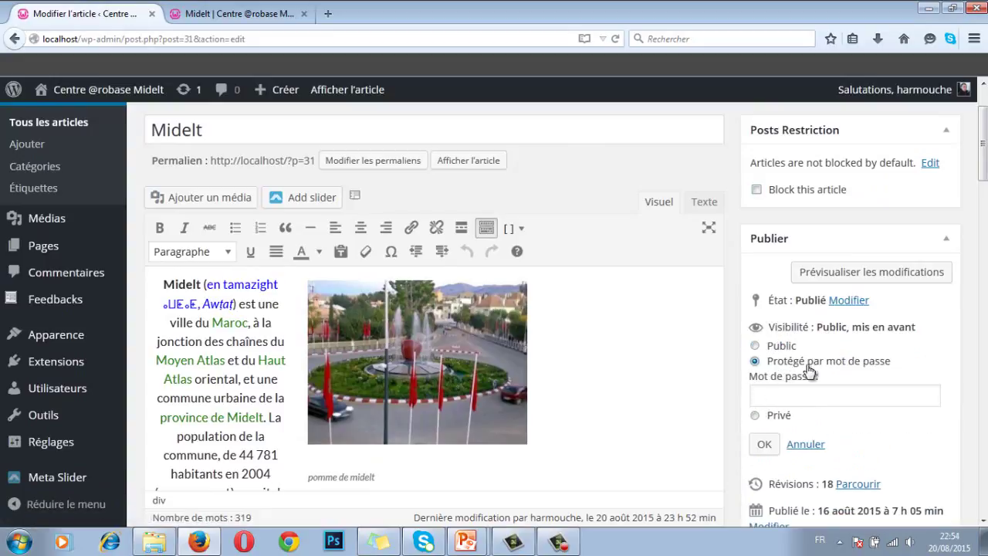
{"action": "left_click", "coordinate": [790, 396]}
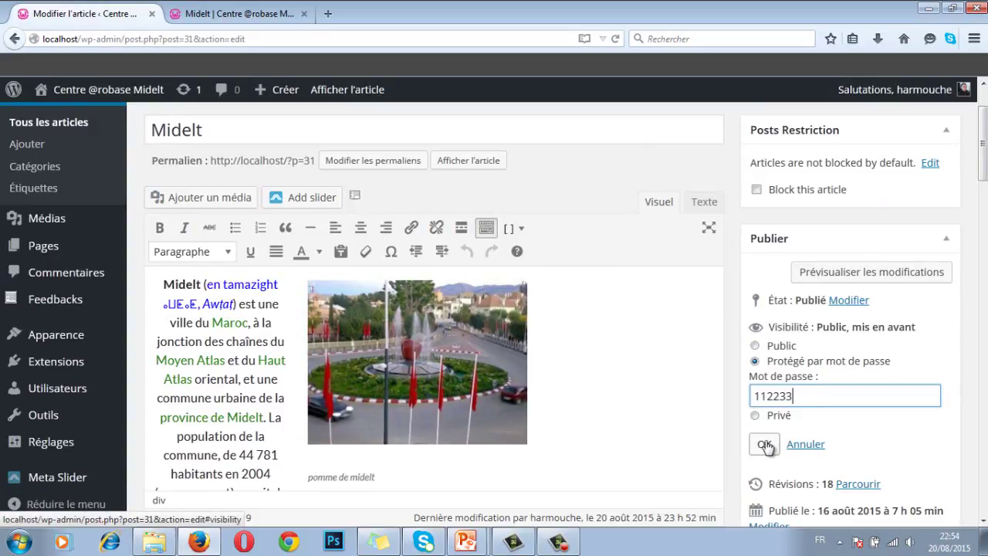
{"action": "left_click", "coordinate": [762, 445]}
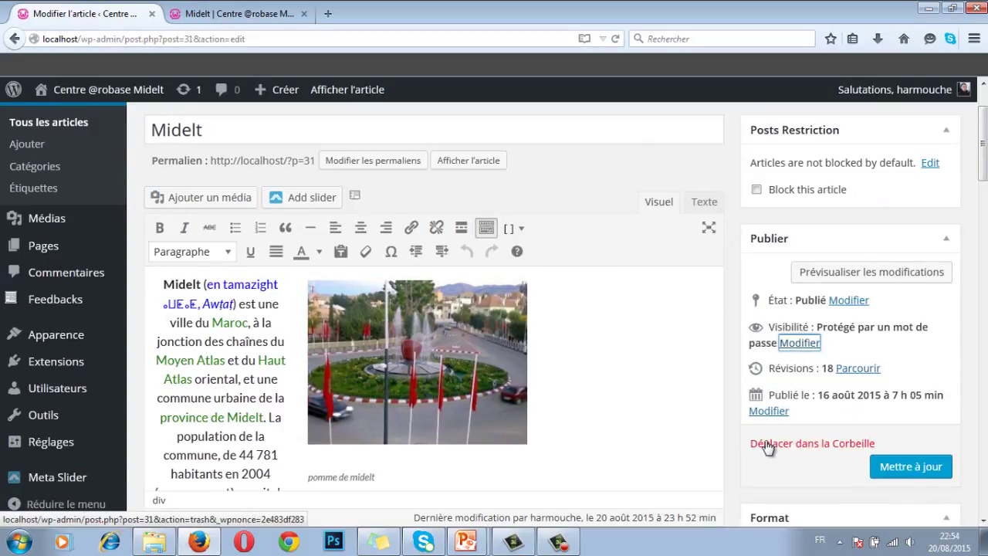
{"action": "left_click", "coordinate": [900, 467]}
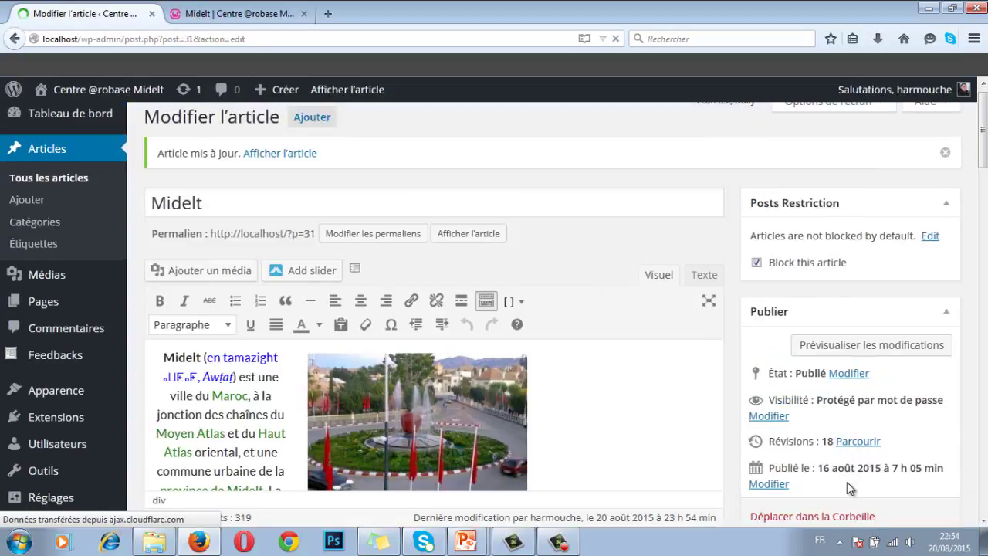
Reload the Midelt article in the public view and examine its password request.
{"action": "left_click", "coordinate": [259, 10]}
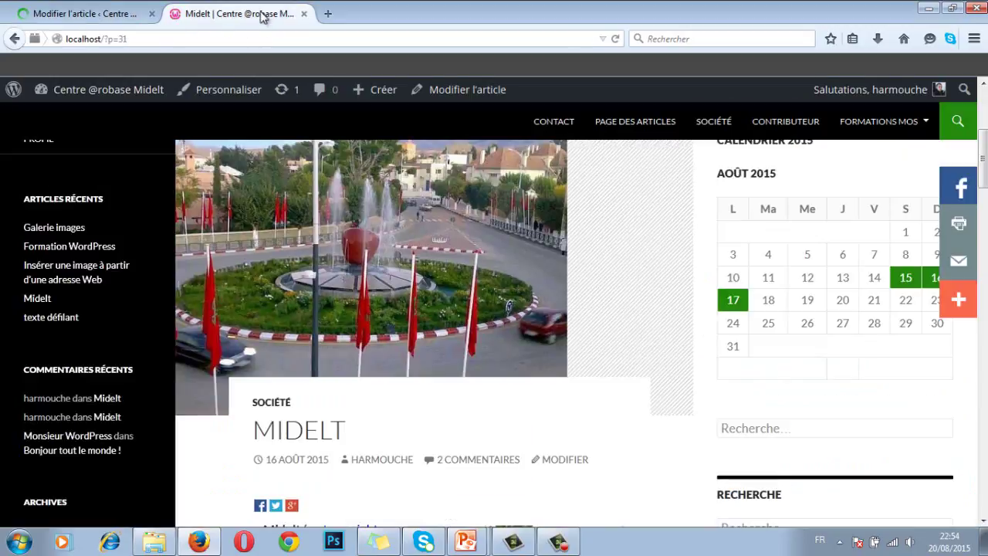
{"action": "left_click", "coordinate": [116, 39]}
{"action": "key", "text": "Return"}
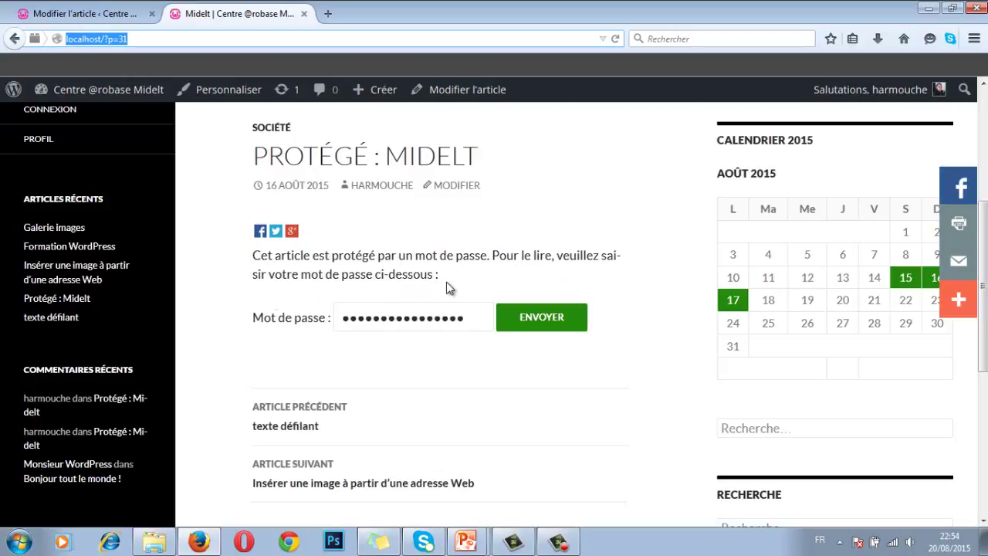
{"action": "scroll", "coordinate": [430, 316], "scroll_direction": "up", "scroll_amount": 4}
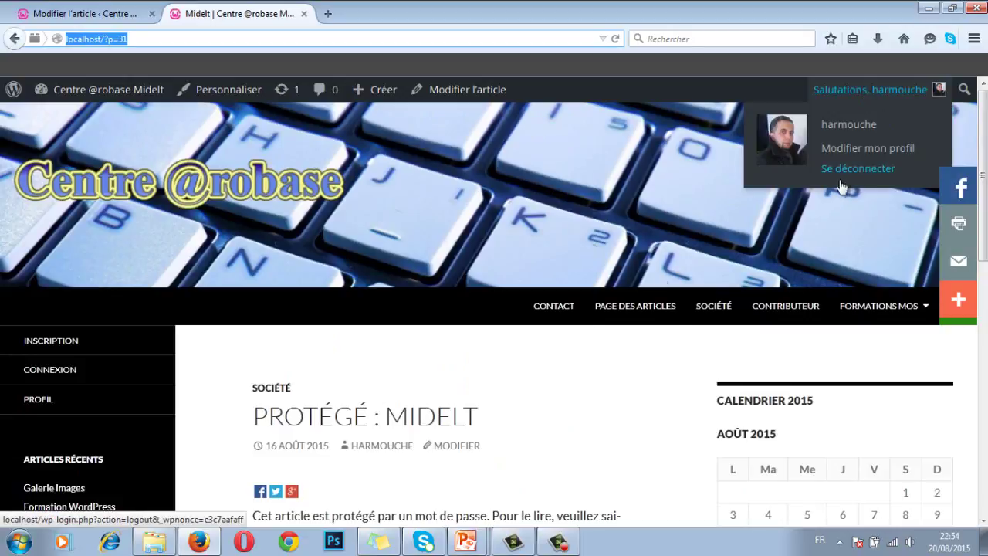
{"action": "scroll", "coordinate": [414, 353], "scroll_direction": "down", "scroll_amount": 5}
{"action": "scroll", "coordinate": [412, 353], "scroll_direction": "up", "scroll_amount": 2}
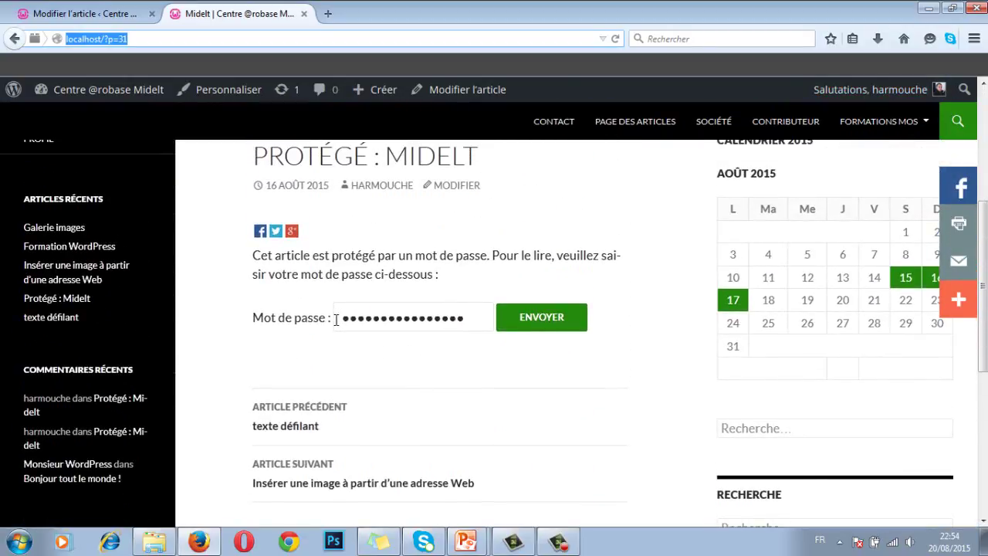
Try to open the protected Midelt article by submitting the prefilled password.
{"action": "left_click_drag", "start_coordinate": [464, 320], "coordinate": [334, 323]}
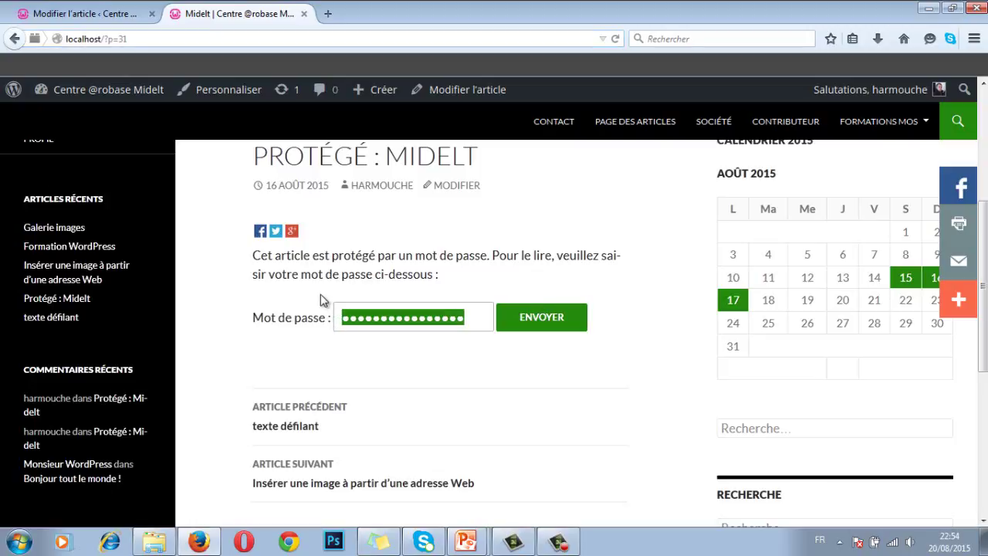
{"action": "left_click", "coordinate": [476, 319]}
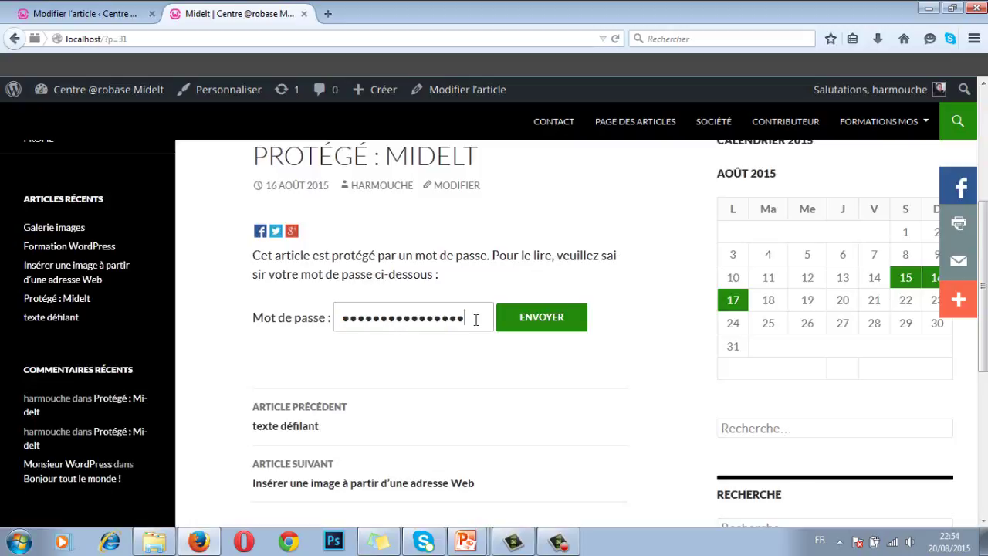
{"action": "left_click", "coordinate": [545, 320]}
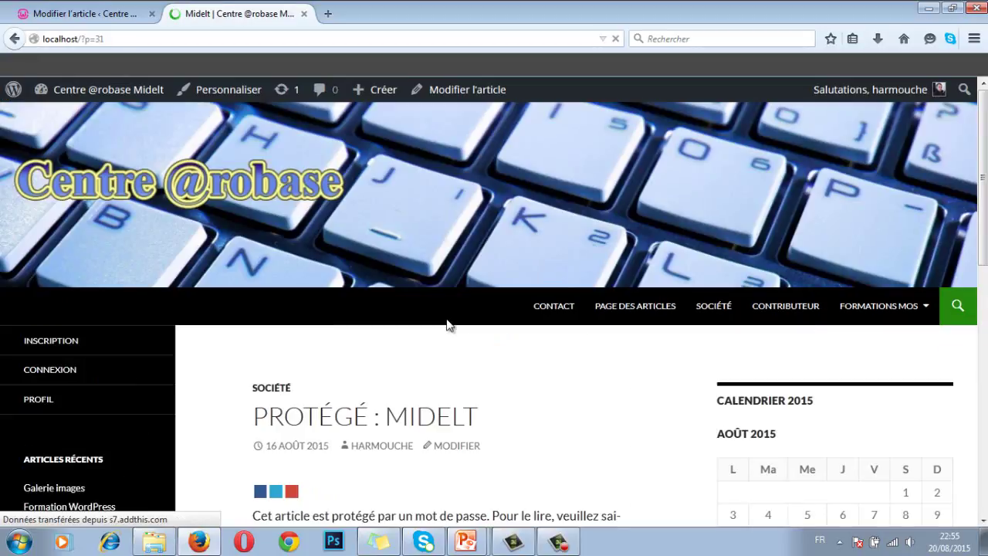
Replace the prefilled entry with the article's password, submit it, and dismiss the browser's offer to save it.
{"action": "scroll", "coordinate": [452, 325], "scroll_direction": "down", "scroll_amount": 3}
{"action": "scroll", "coordinate": [473, 288], "scroll_direction": "down", "scroll_amount": 1}
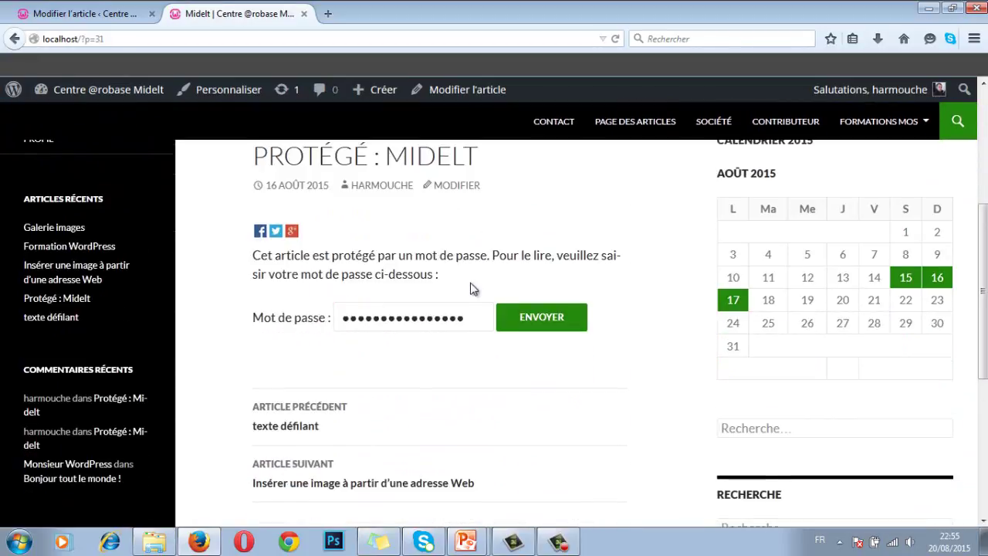
{"action": "left_click_drag", "start_coordinate": [469, 314], "coordinate": [340, 314]}
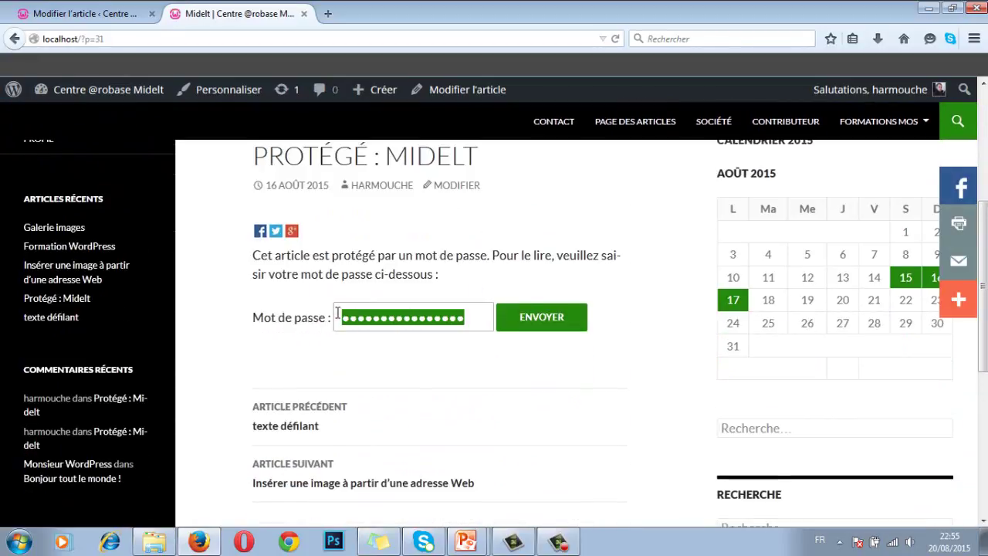
{"action": "type", "text": "•••••"}
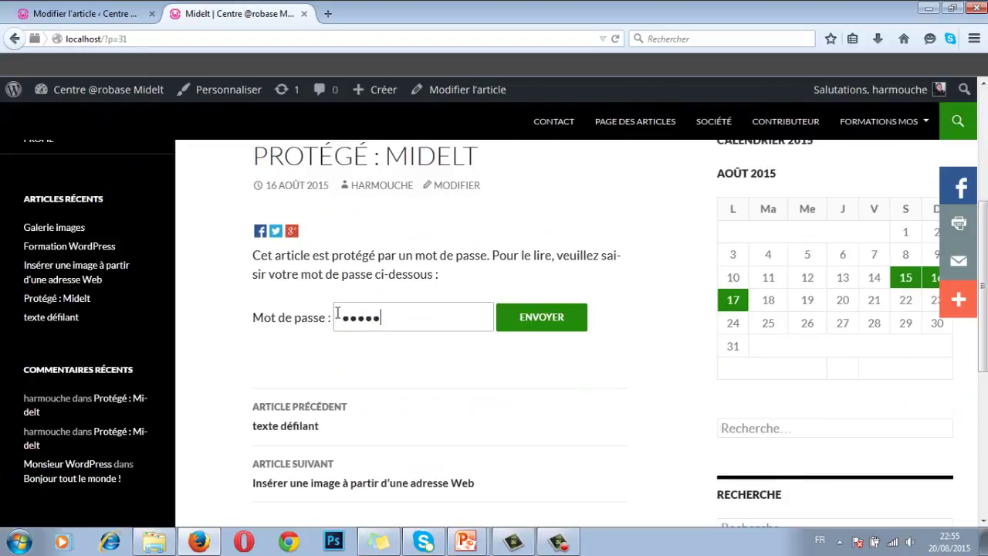
{"action": "left_click", "coordinate": [560, 321]}
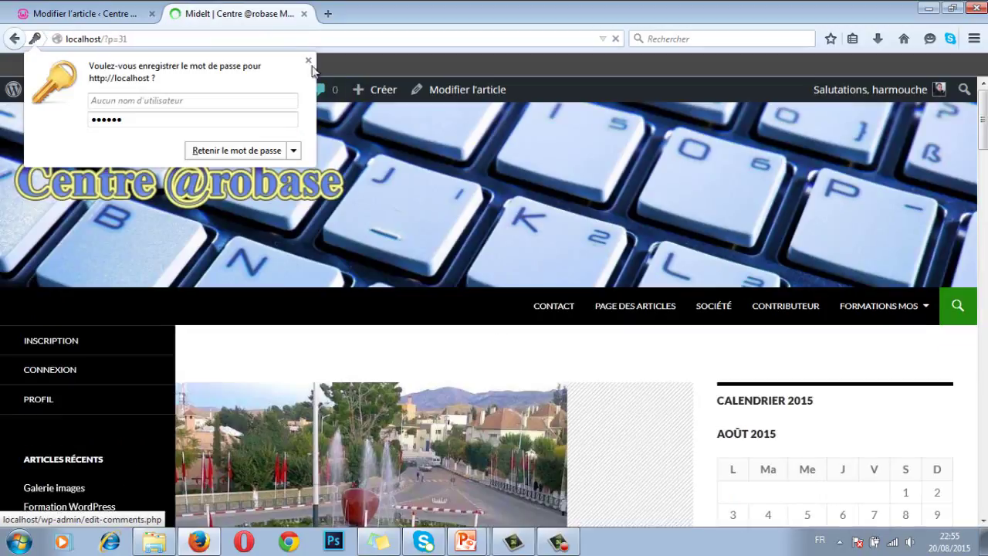
{"action": "left_click", "coordinate": [308, 61]}
Look through the unlocked Midelt article, consult the private option in the PowerPoint slideshow, and return to Firefox.
{"action": "scroll", "coordinate": [498, 382], "scroll_direction": "down", "scroll_amount": 7}
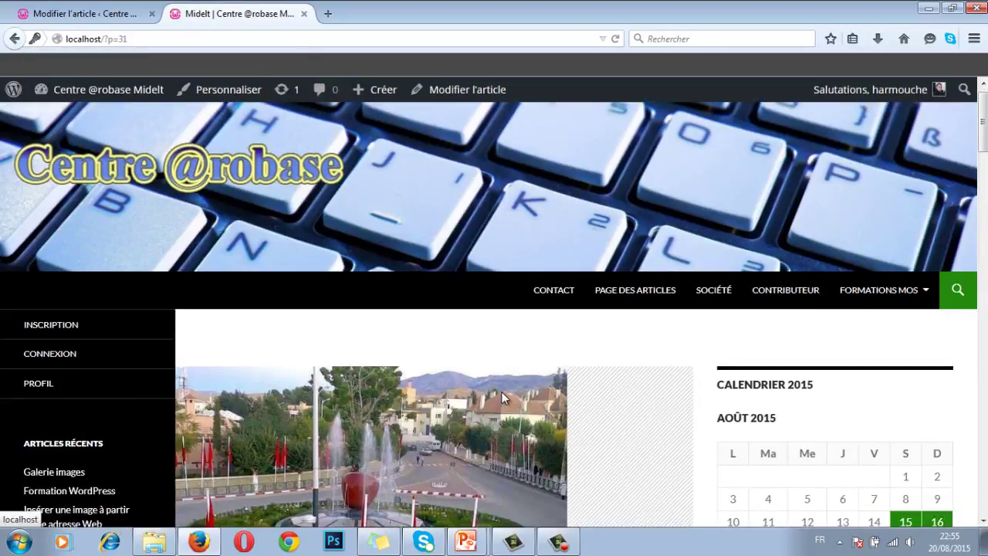
{"action": "scroll", "coordinate": [494, 383], "scroll_direction": "down", "scroll_amount": 8}
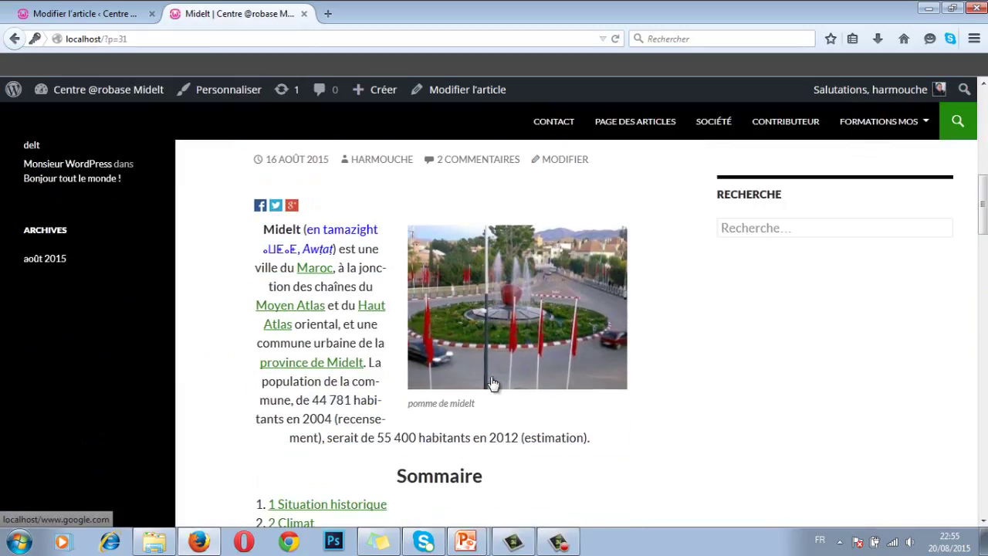
{"action": "scroll", "coordinate": [494, 383], "scroll_direction": "down", "scroll_amount": 2}
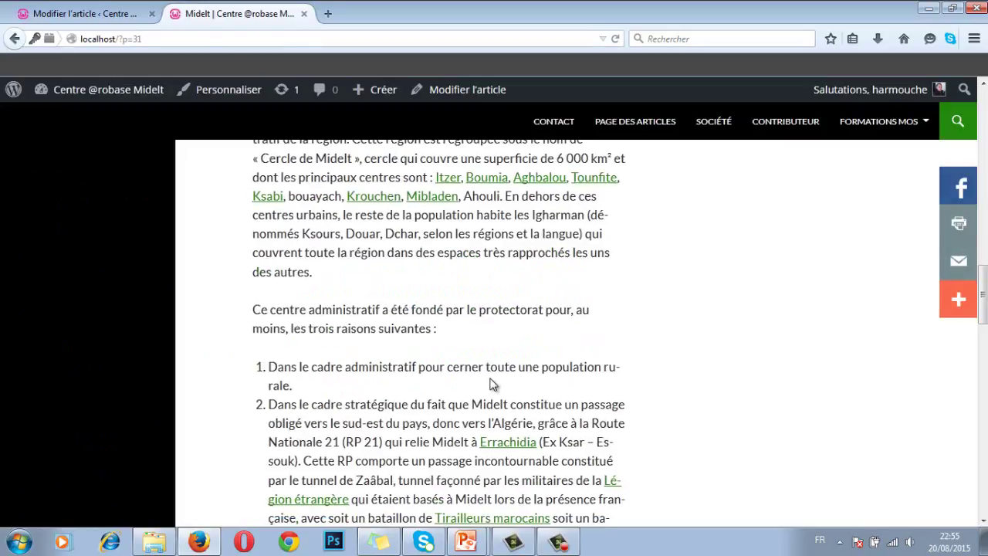
{"action": "scroll", "coordinate": [494, 381], "scroll_direction": "up", "scroll_amount": 2}
{"action": "left_click", "coordinate": [467, 542]}
{"action": "left_click", "coordinate": [439, 502]}
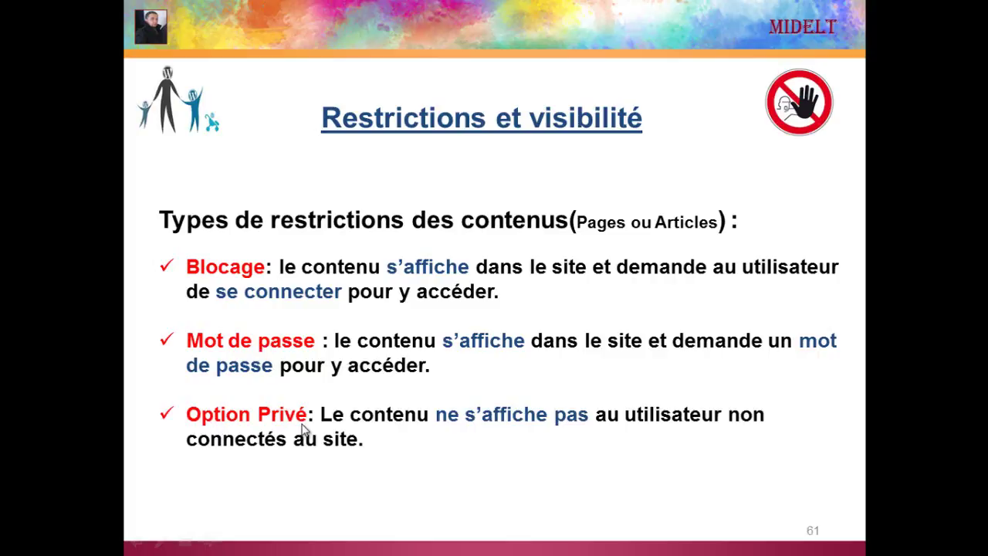
{"action": "key", "text": "alt+Tab"}
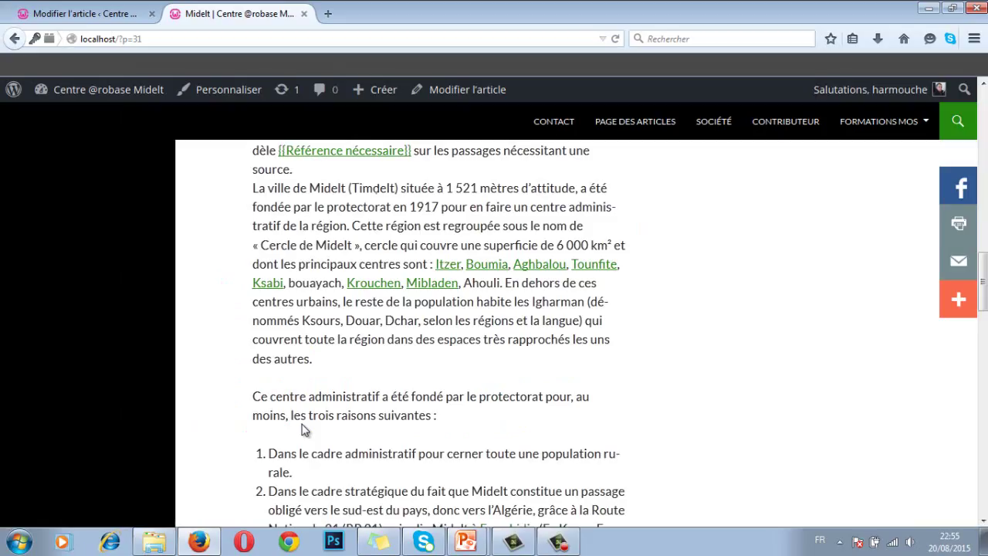
In the Midelt article's editor, set the visibility to Privé and update the article.
{"action": "left_click", "coordinate": [100, 17]}
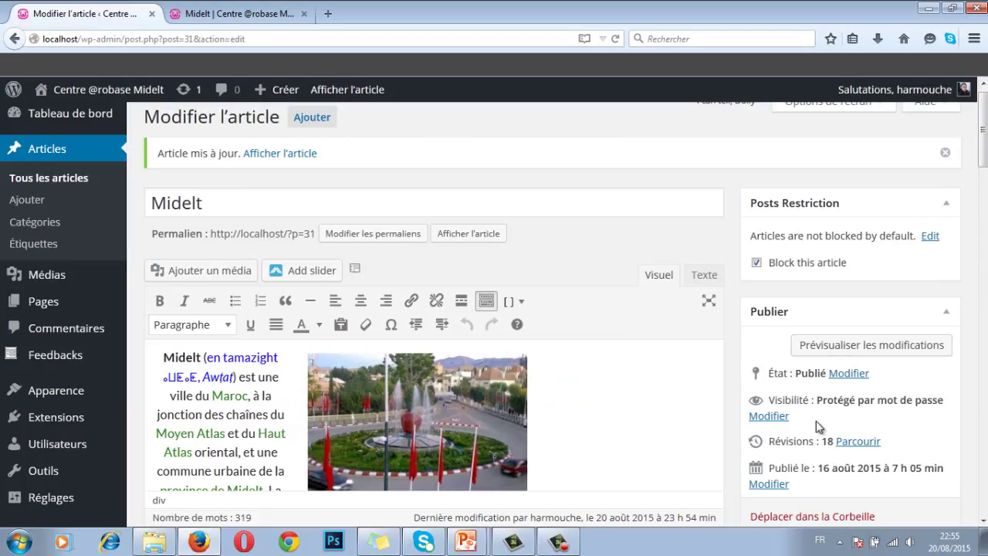
{"action": "left_click", "coordinate": [769, 416]}
{"action": "left_click_drag", "start_coordinate": [978, 146], "coordinate": [979, 176]}
{"action": "left_click", "coordinate": [755, 377]}
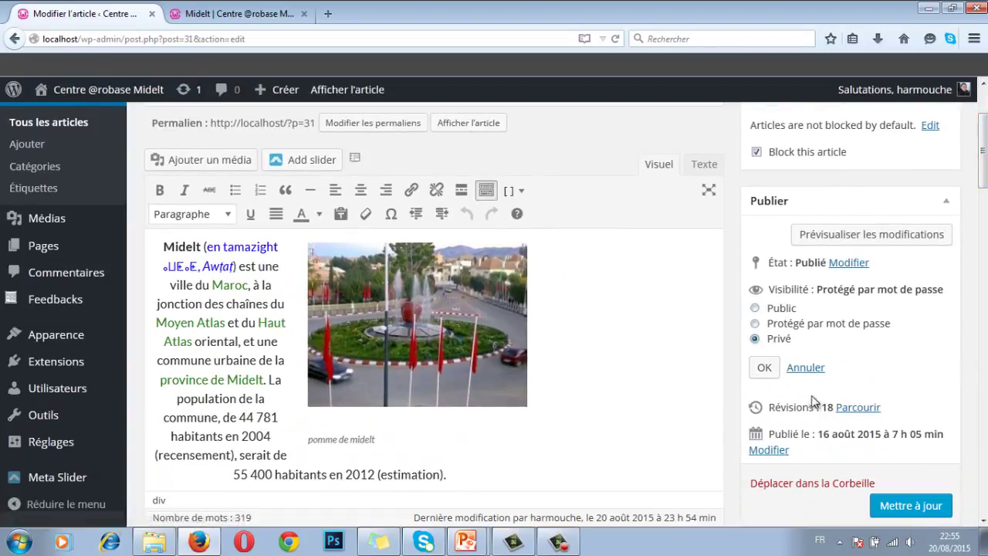
{"action": "left_click", "coordinate": [764, 370]}
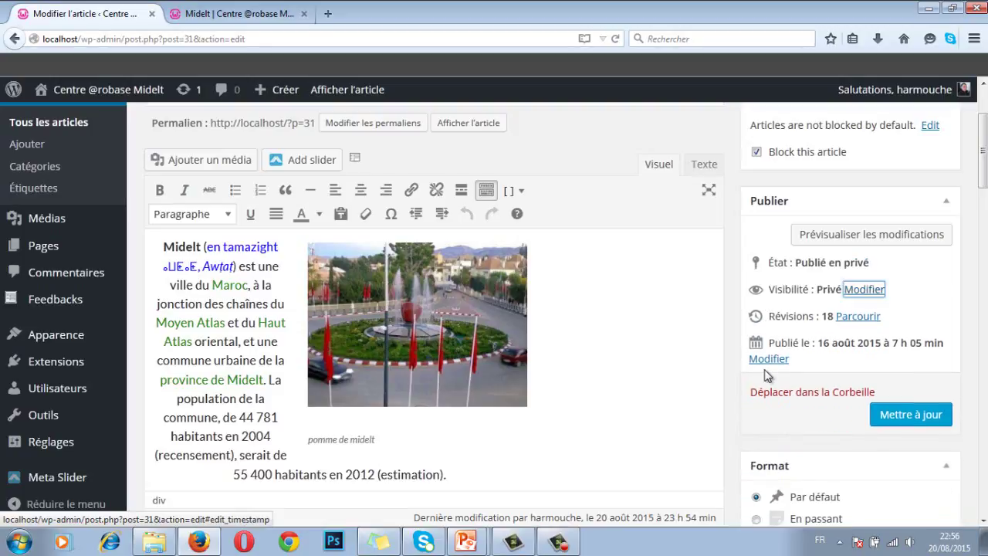
{"action": "left_click", "coordinate": [902, 419]}
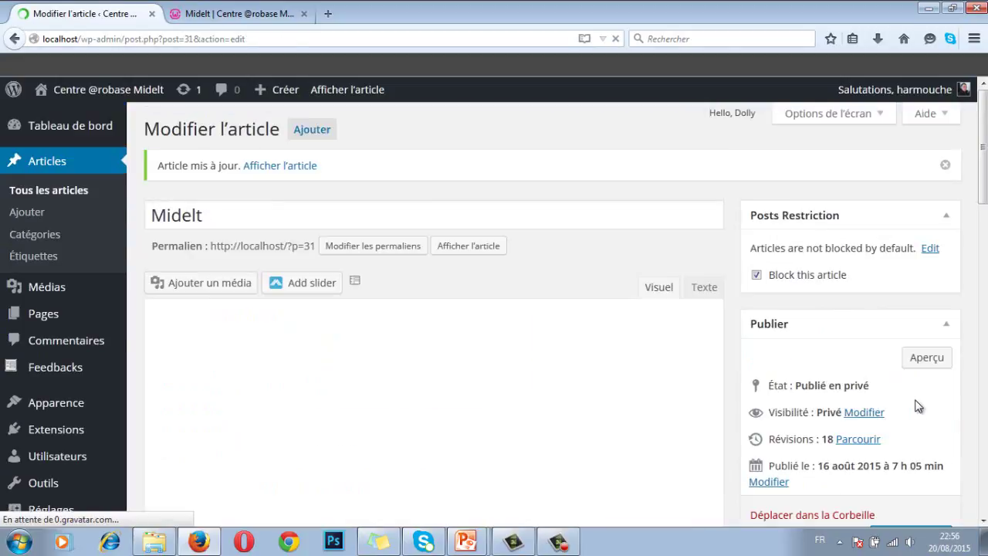
Reload the Midelt article in the public view and examine its title and content as a logged-in member.
{"action": "left_click", "coordinate": [260, 20]}
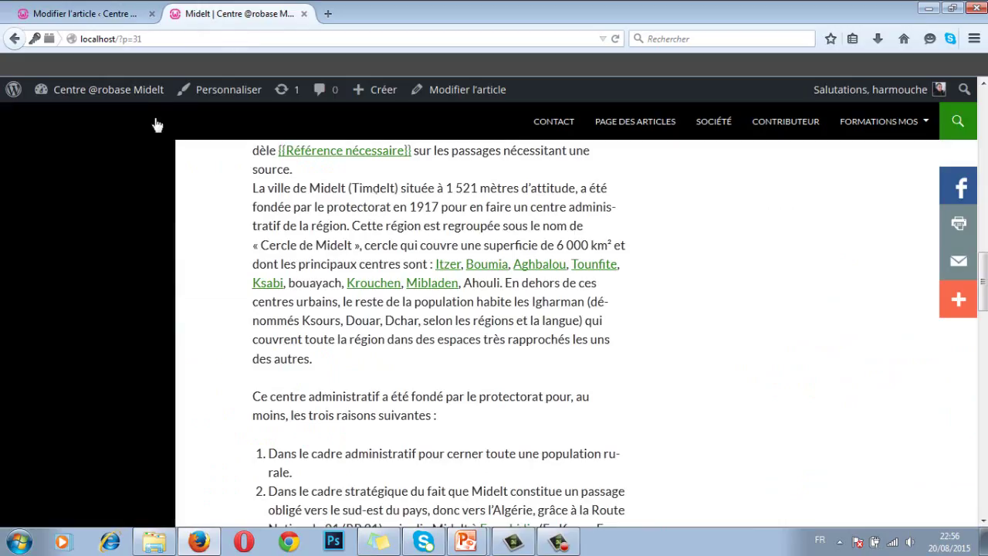
{"action": "left_click", "coordinate": [151, 37]}
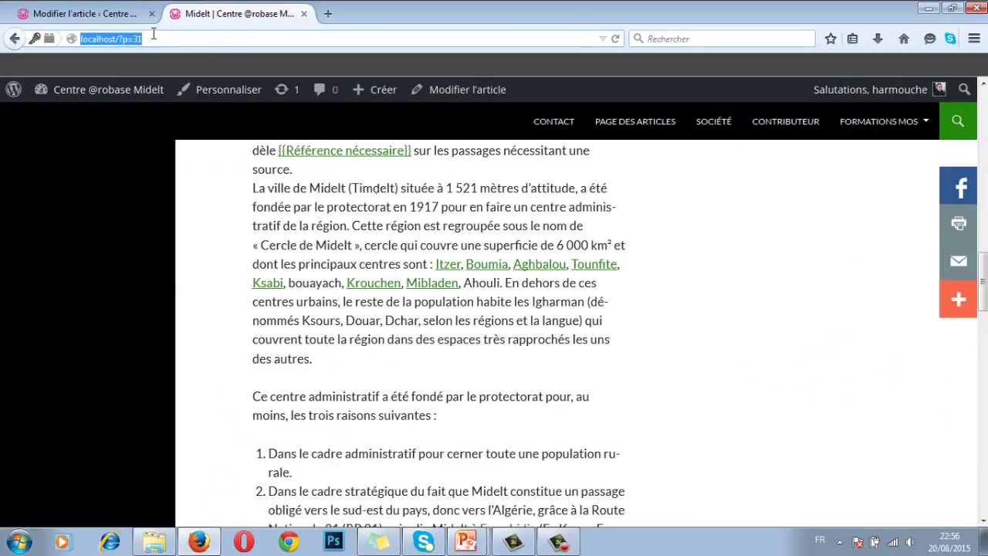
{"action": "key", "text": "Return"}
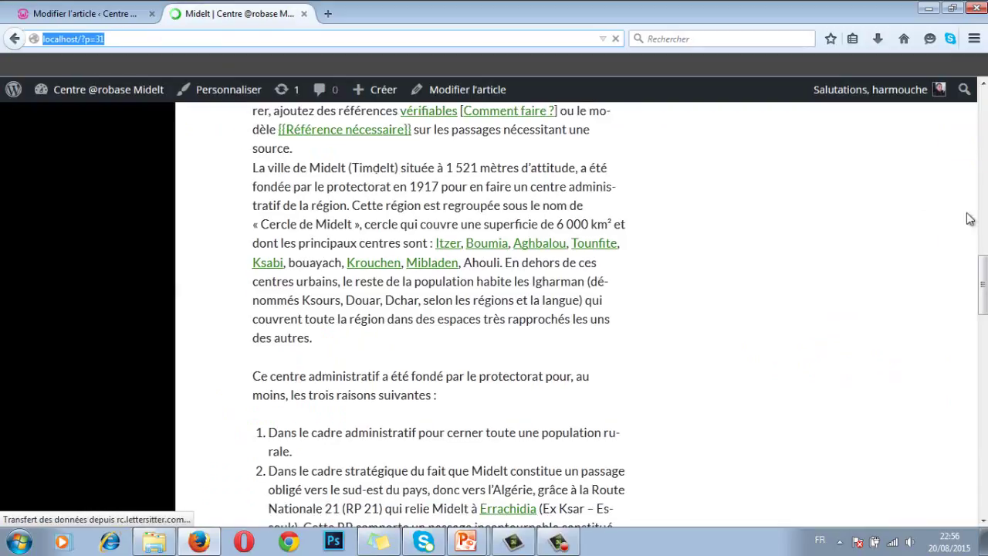
{"action": "left_click_drag", "start_coordinate": [984, 279], "coordinate": [985, 179]}
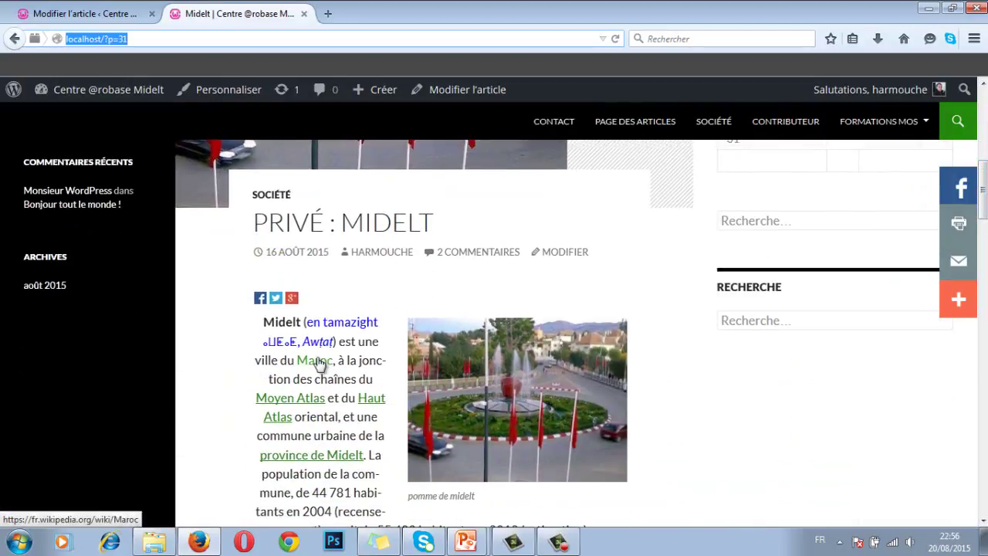
{"action": "scroll", "coordinate": [318, 359], "scroll_direction": "down", "scroll_amount": 5}
{"action": "scroll", "coordinate": [336, 352], "scroll_direction": "down", "scroll_amount": 9}
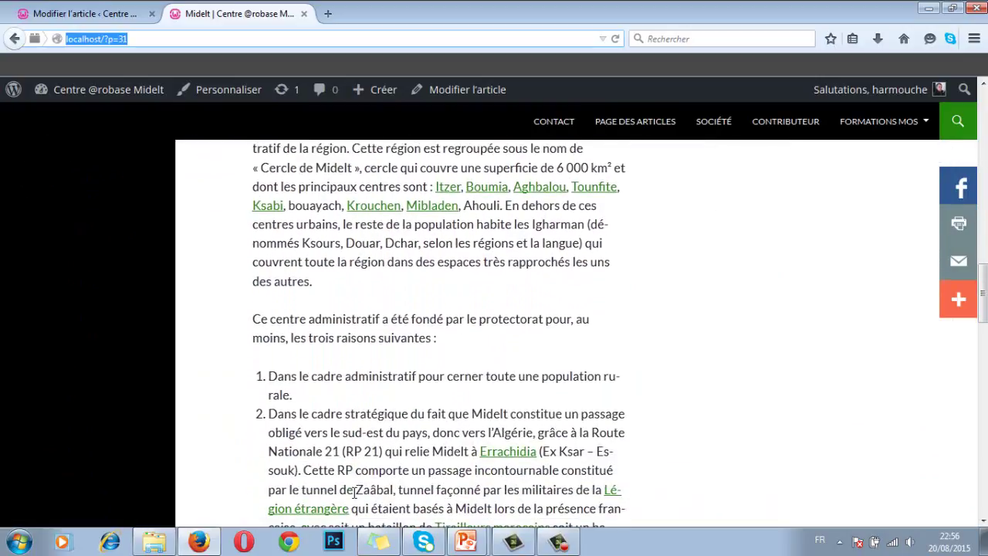
{"action": "scroll", "coordinate": [354, 493], "scroll_direction": "up", "scroll_amount": 18}
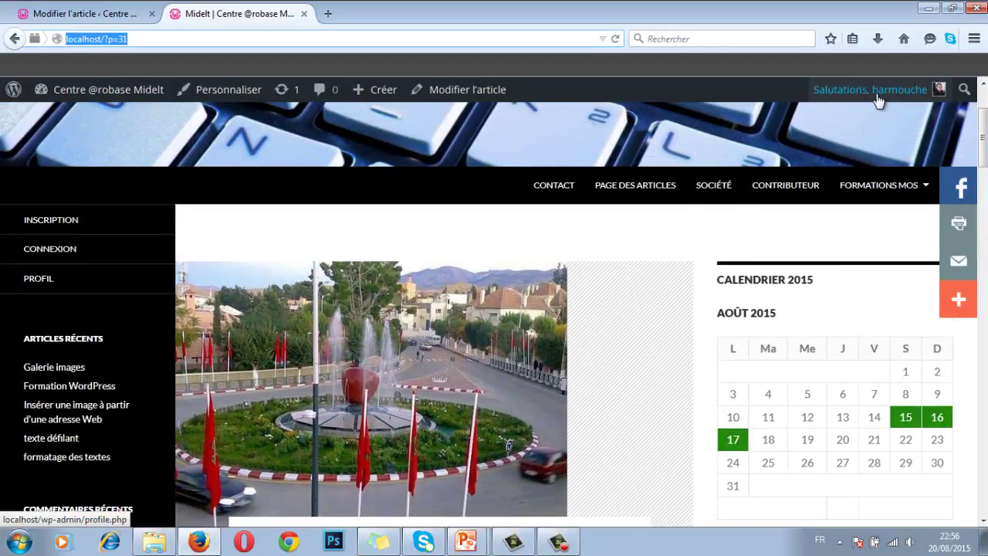
Log out of the site through the Connexion page and view the home page as a visitor.
{"action": "mouse_move", "coordinate": [878, 102]}
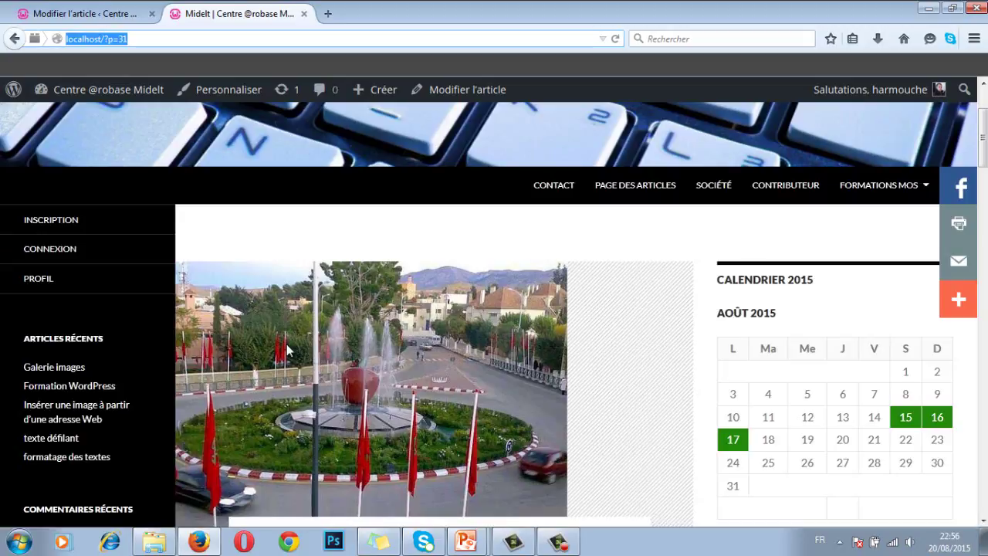
{"action": "left_click", "coordinate": [89, 255]}
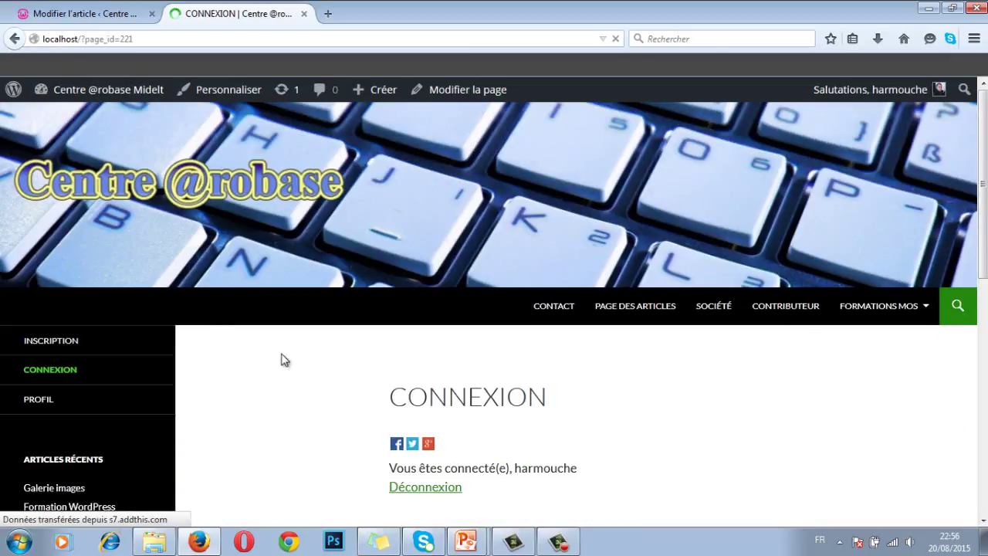
{"action": "left_click", "coordinate": [426, 487]}
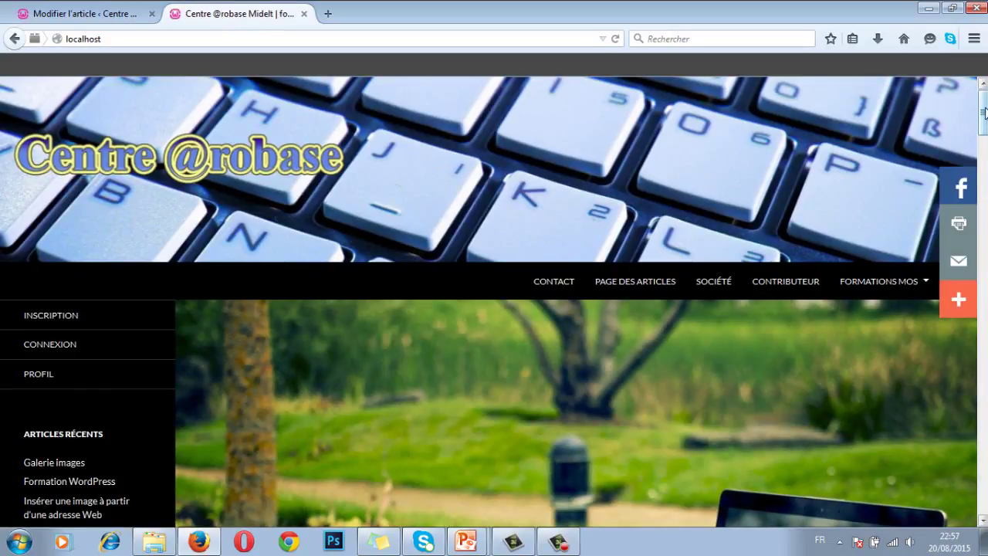
{"action": "mouse_move", "coordinate": [984, 106]}
{"action": "left_mouse_down"}
{"action": "mouse_move", "coordinate": [985, 240]}
{"action": "mouse_move", "coordinate": [984, 108]}
{"action": "left_mouse_up"}
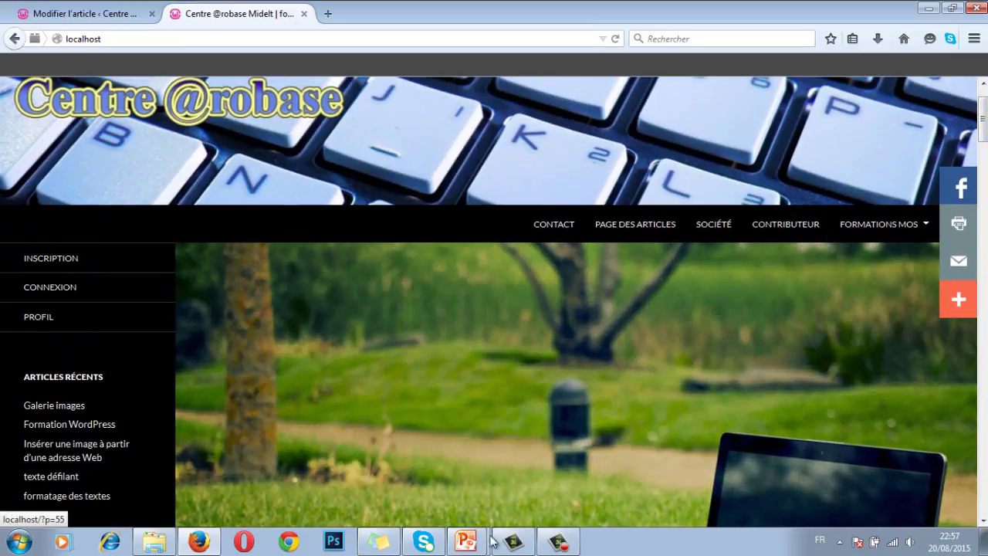